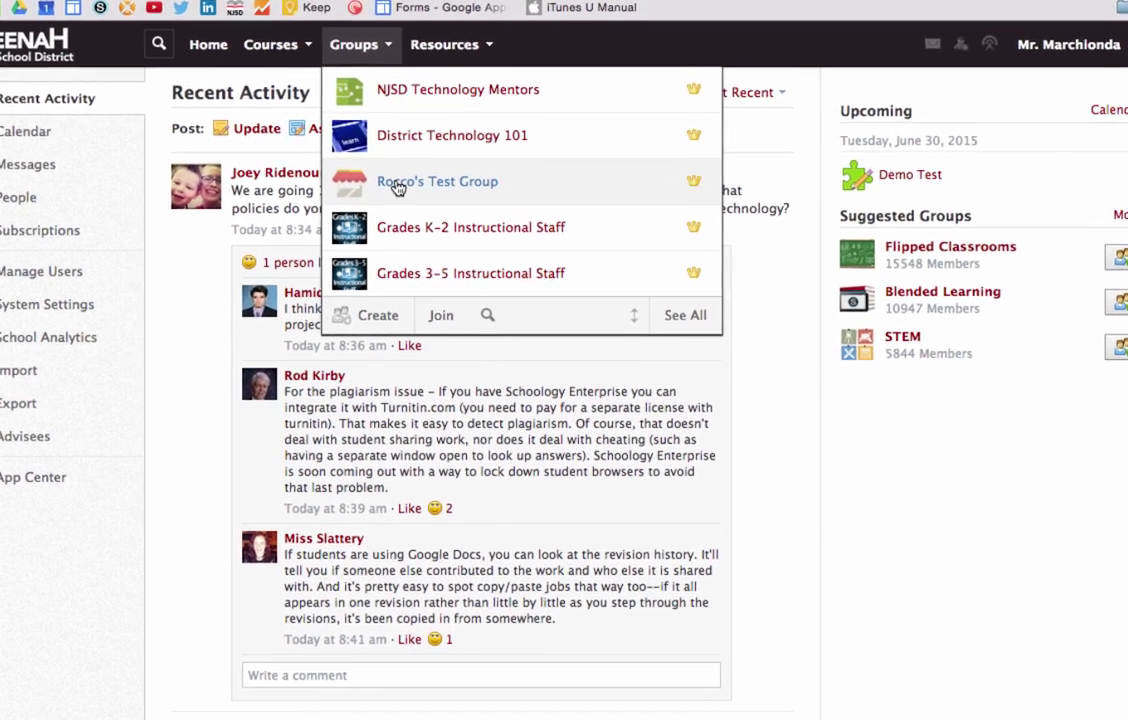
Open the test group and write the update "Type in here." in its post box
click(425, 217)
click(392, 181)
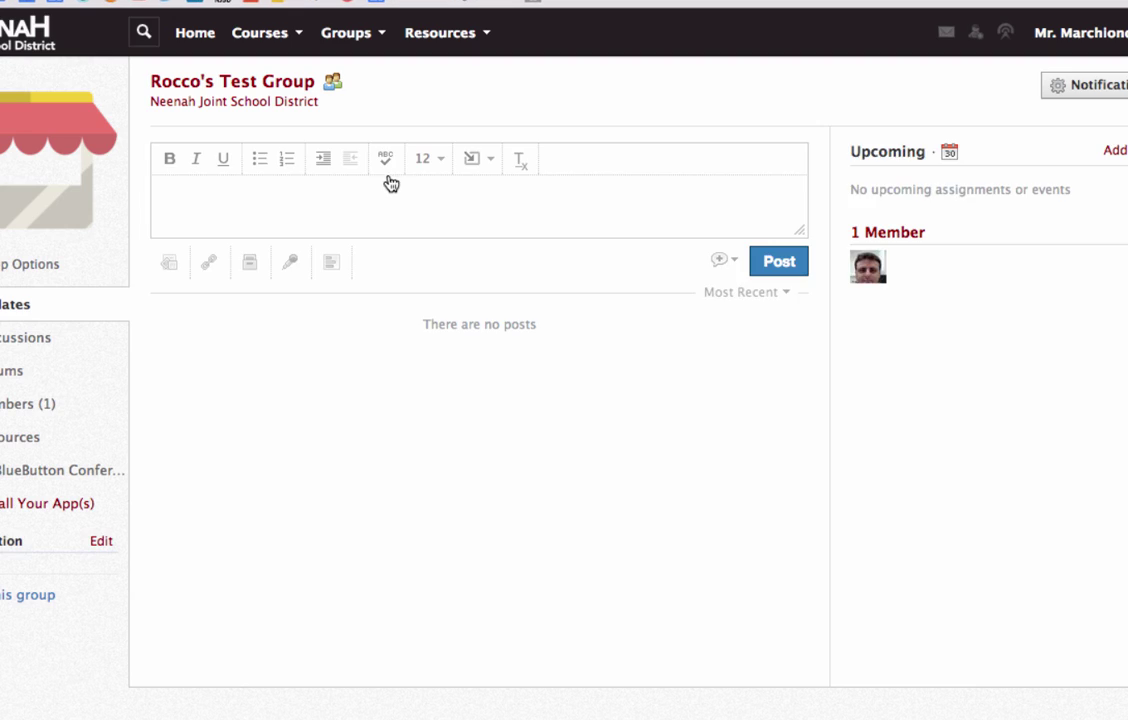
text(type in here.)
click(167, 191)
key(BackSpace)
text(T)
click(359, 206)
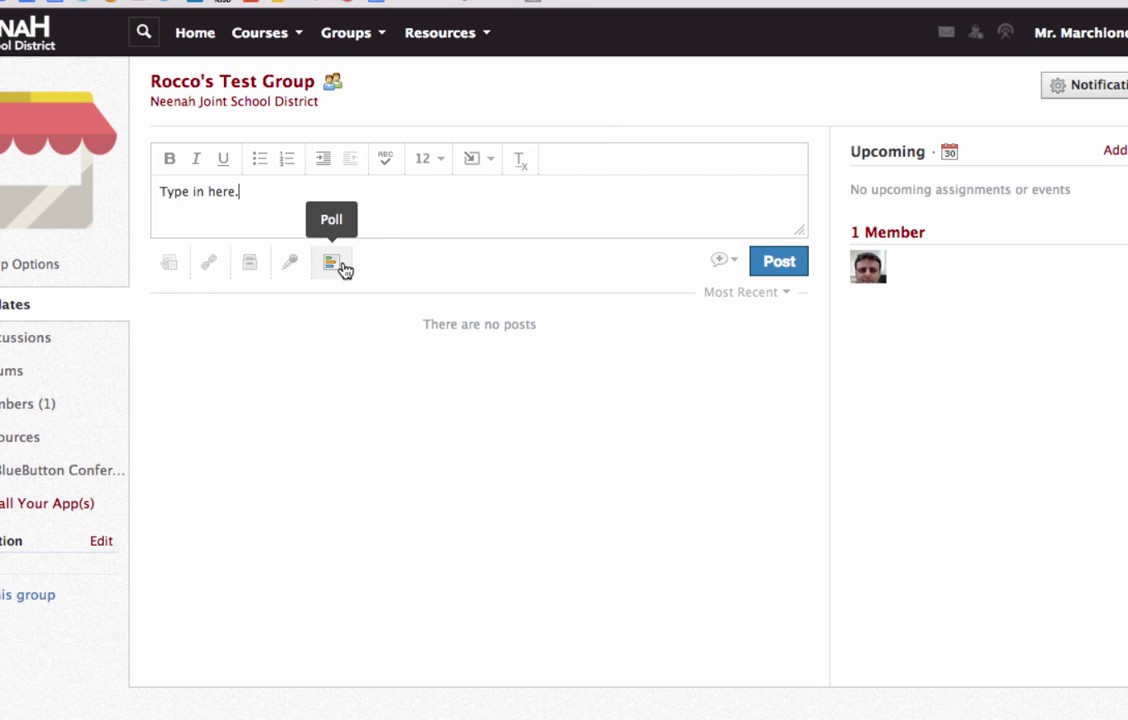
Check the update's Twitter and Facebook sharing options, then post the update to the group without selecting either
click(722, 260)
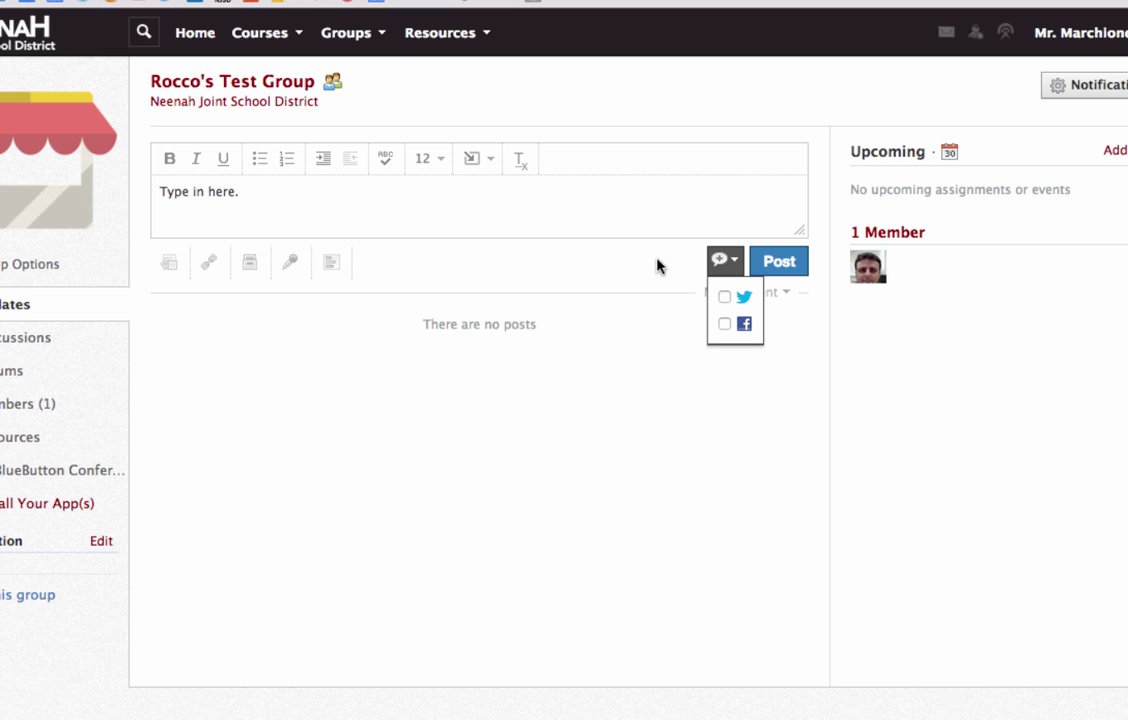
click(722, 260)
click(773, 263)
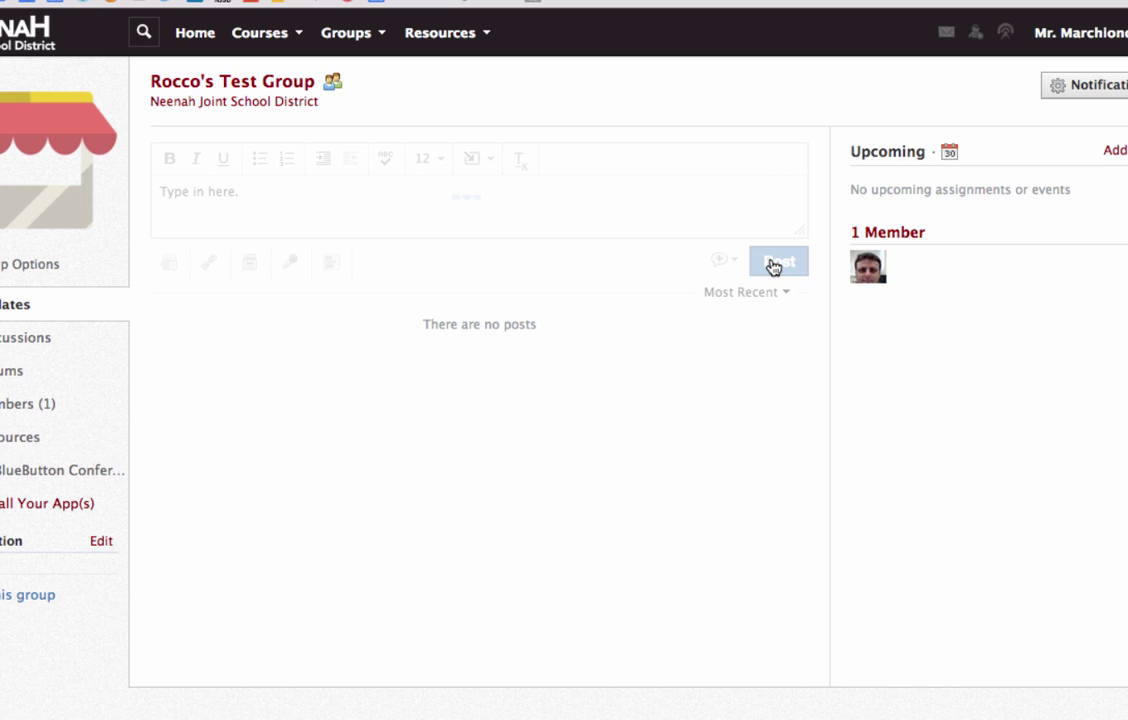
mouse_move(408, 330)
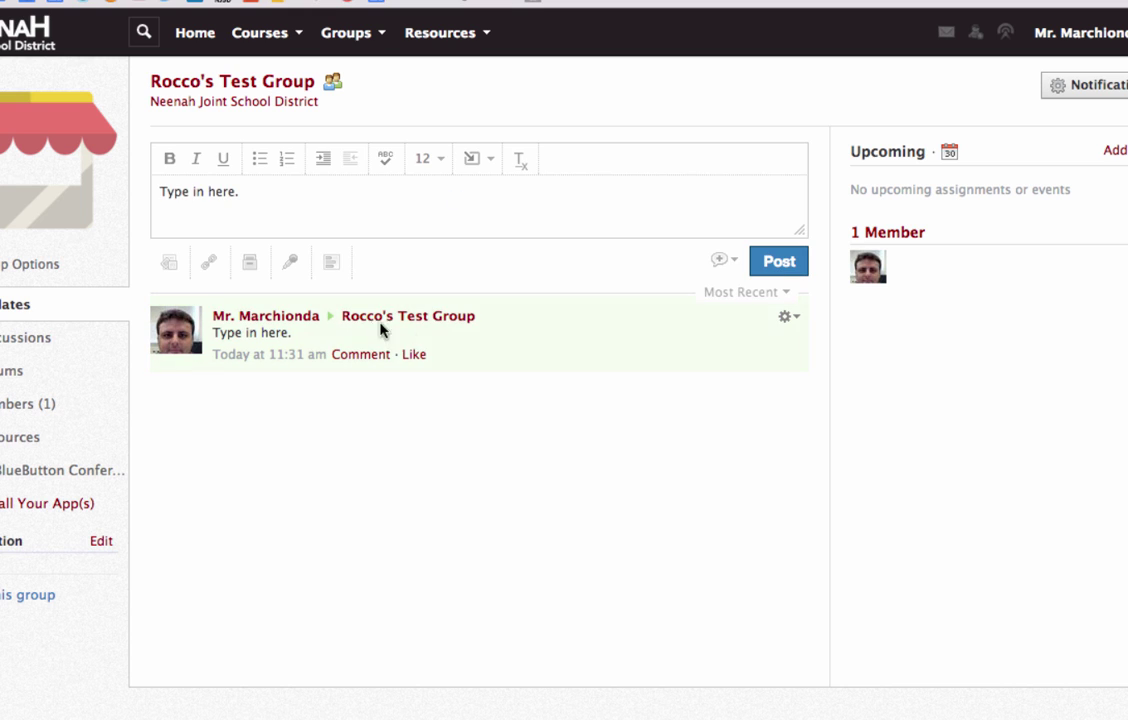
click(784, 318)
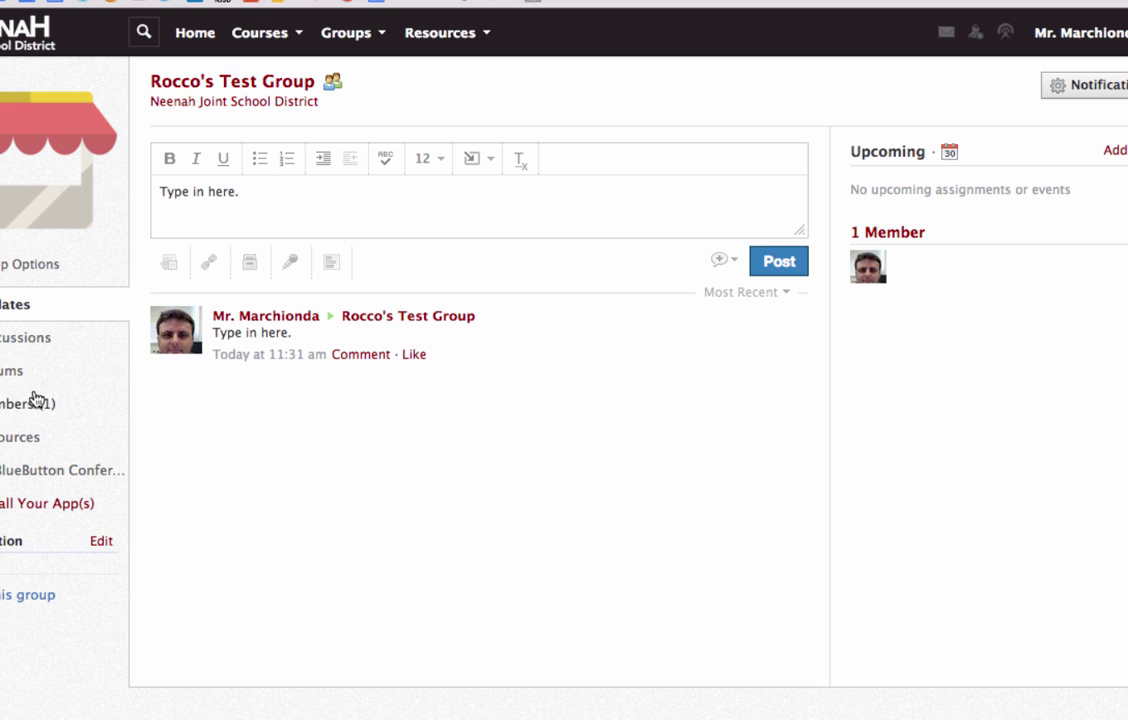
Start adding members to the group, search for the person by first name and select the matching user with a profile photo
click(35, 403)
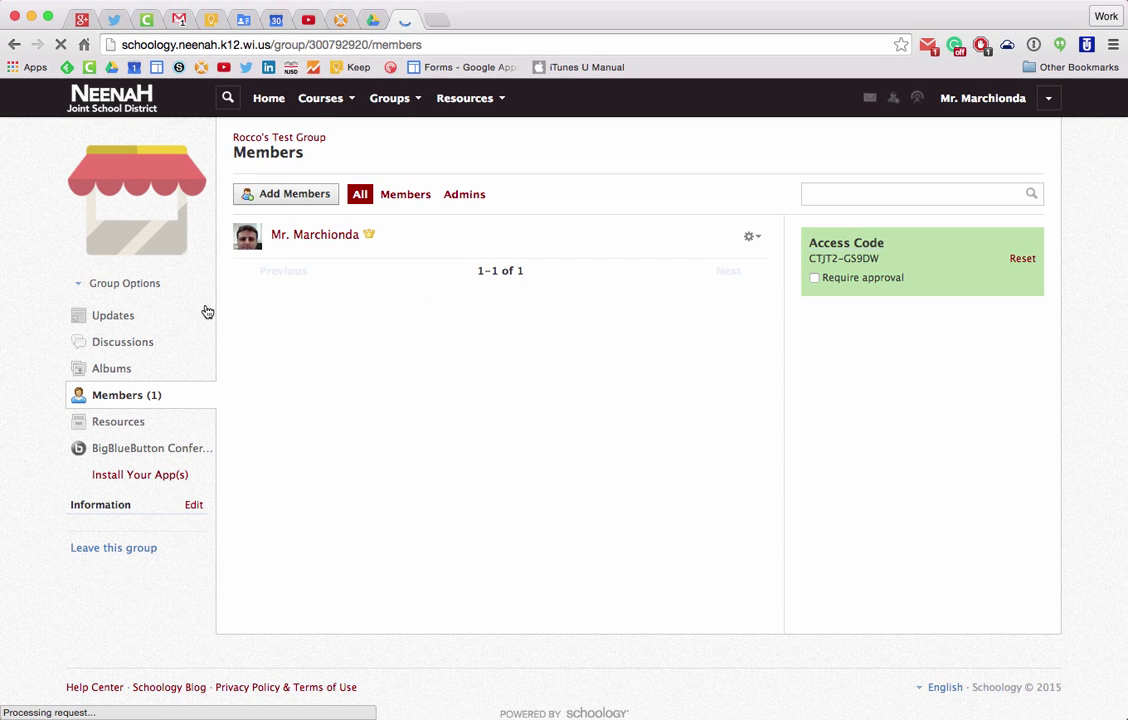
click(277, 197)
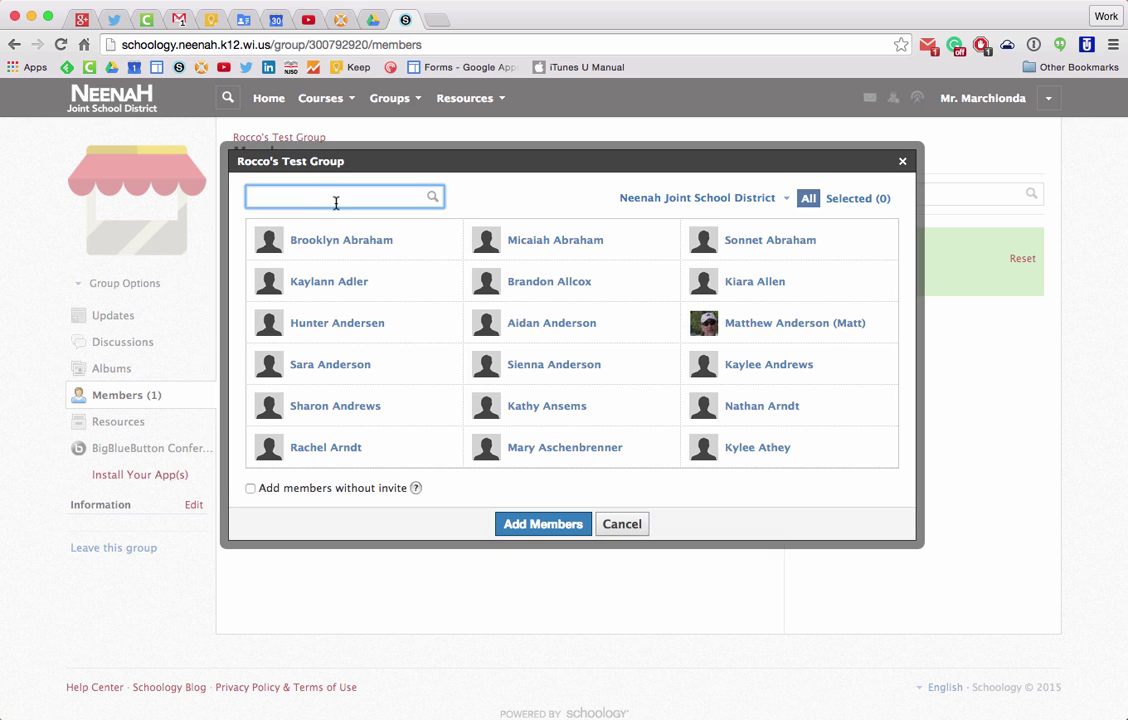
text(austin)
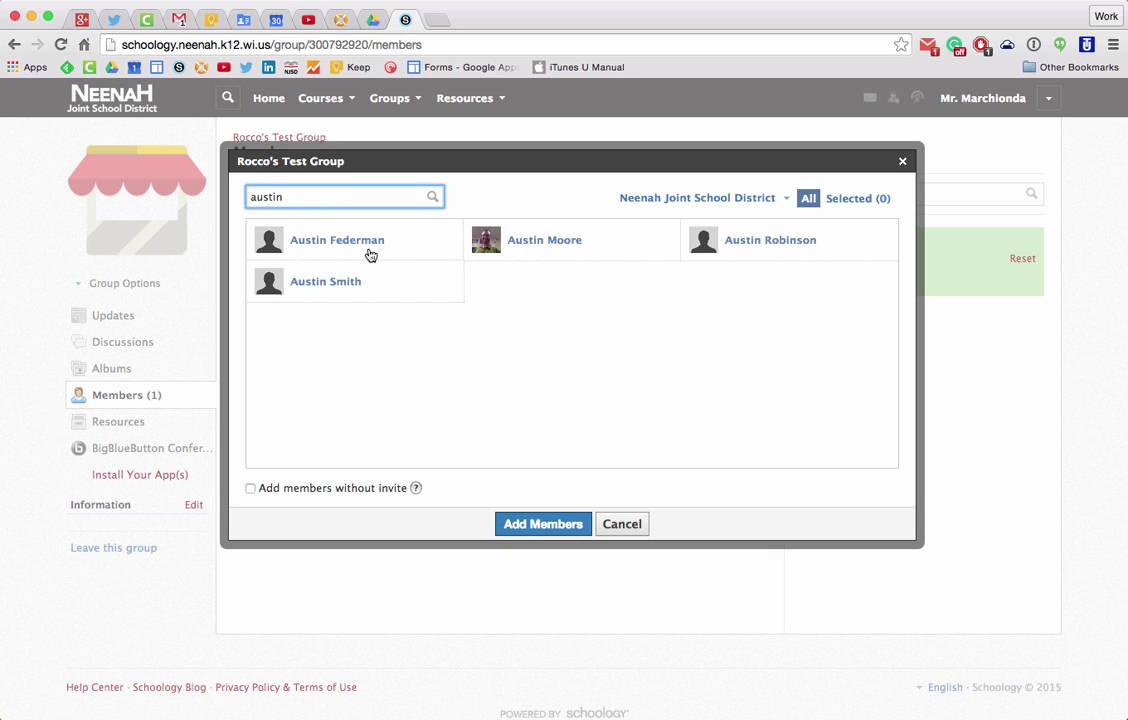
click(533, 245)
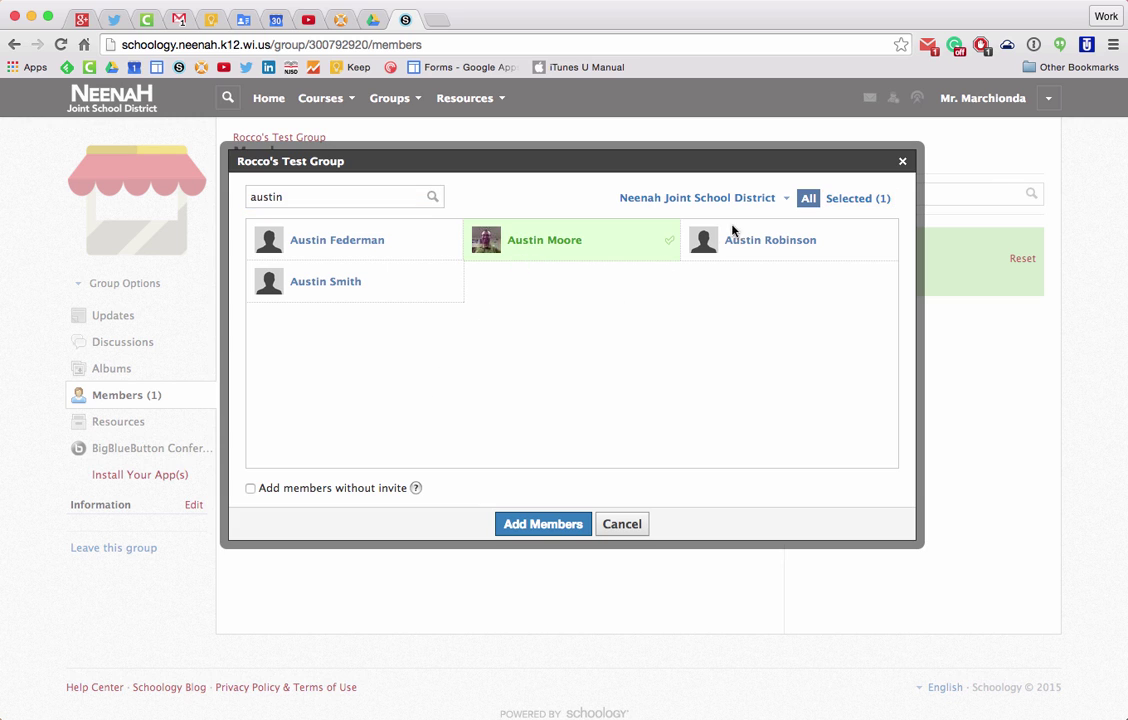
Review the school filter, enable adding members without invite and enroll the selected person in the group
click(772, 199)
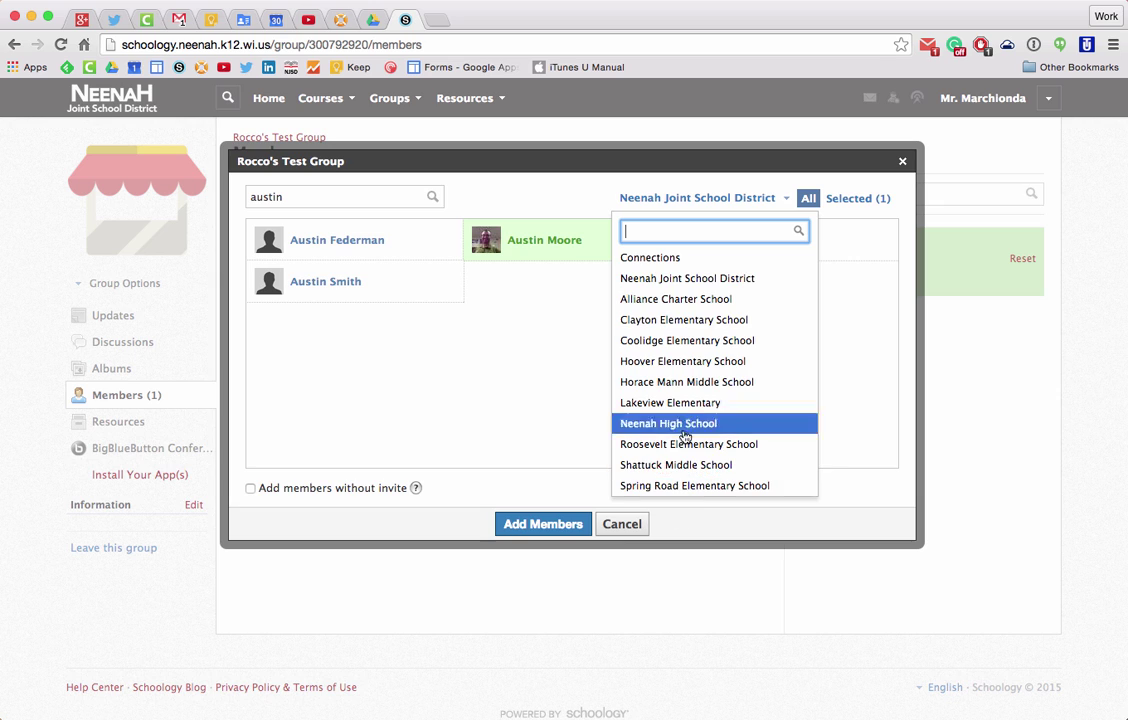
click(420, 487)
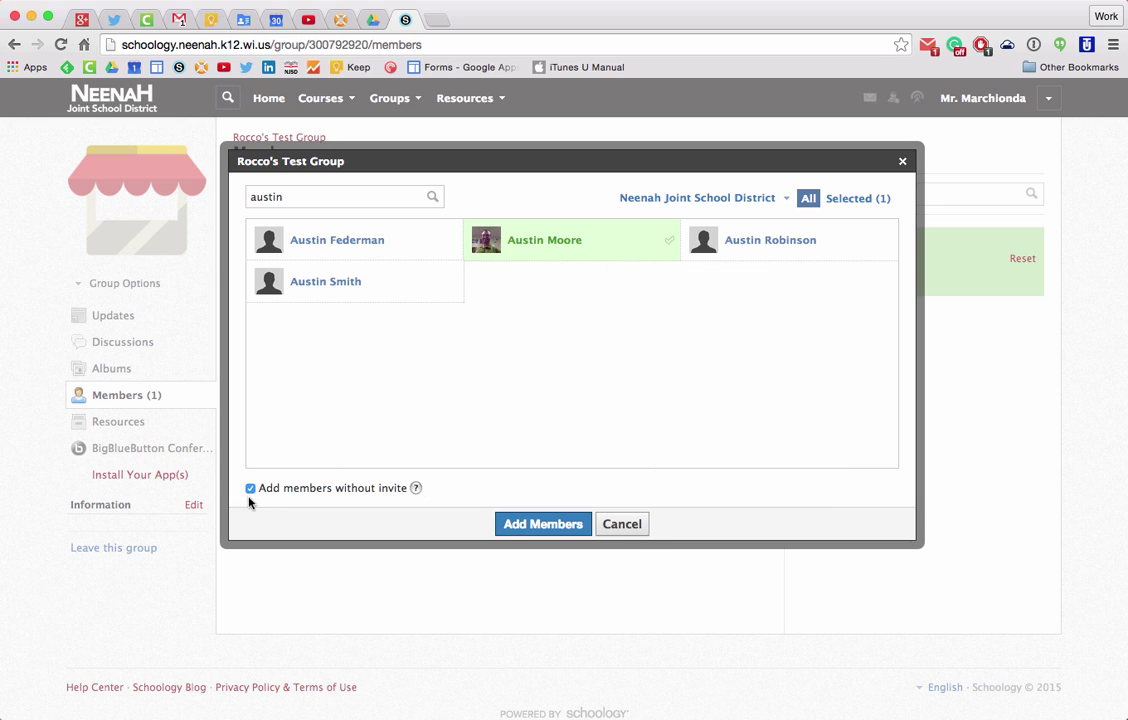
click(540, 524)
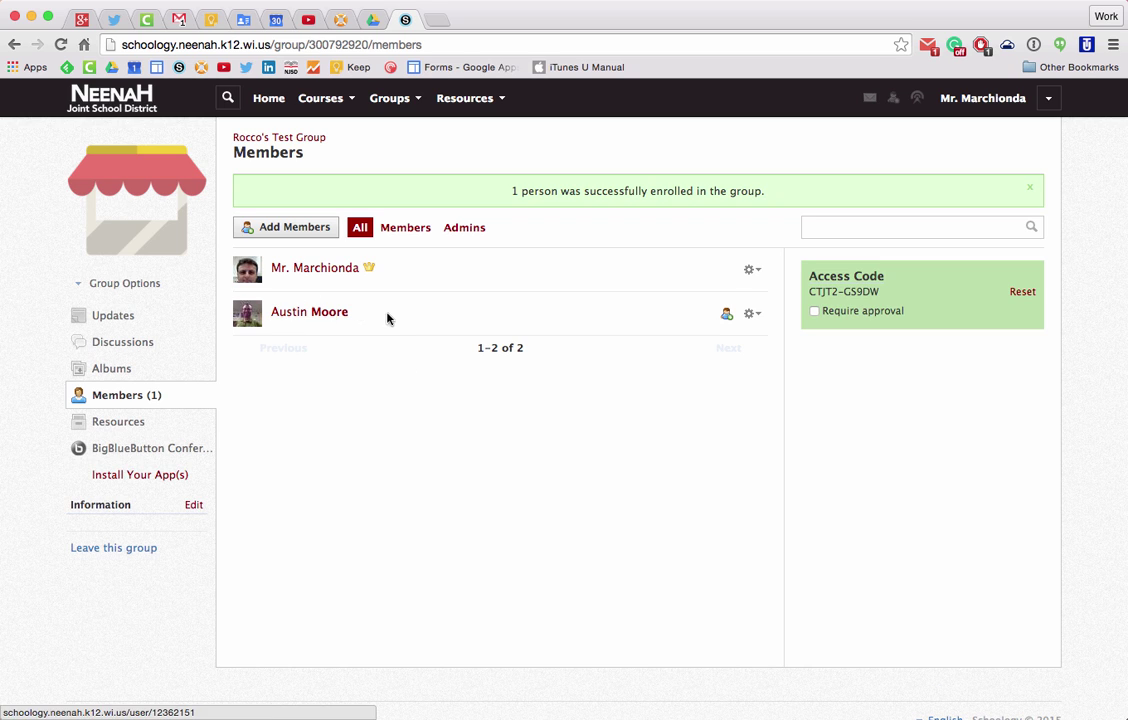
Make the newly added member a group admin
click(752, 315)
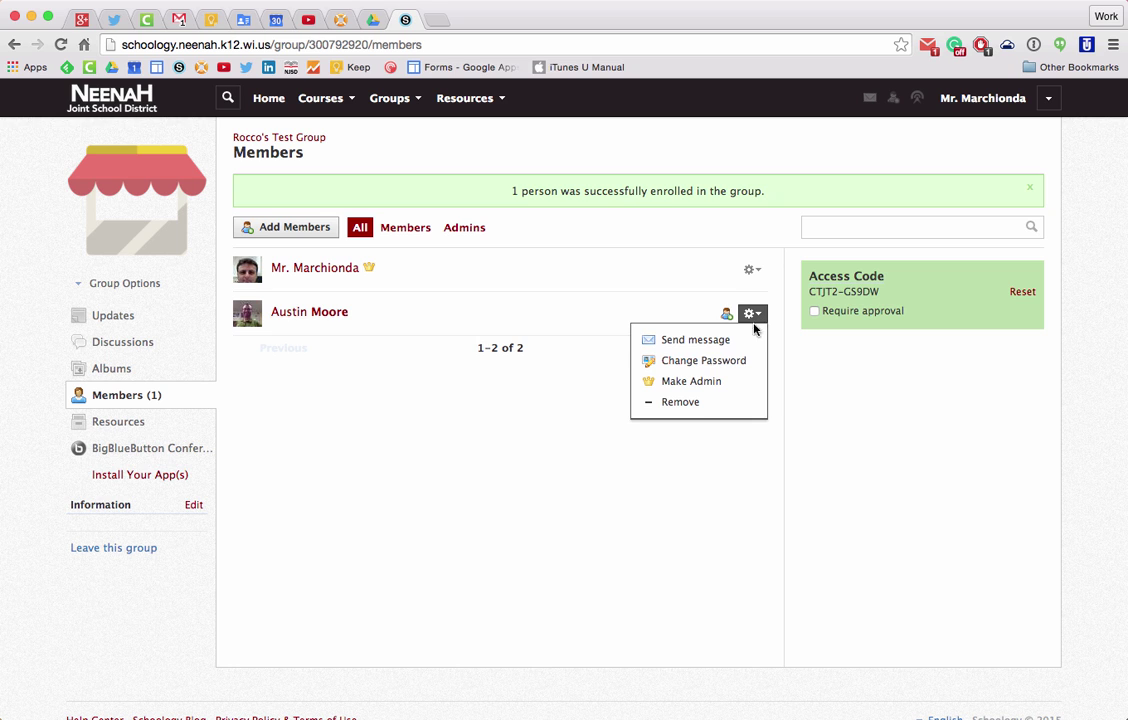
click(712, 381)
click(541, 309)
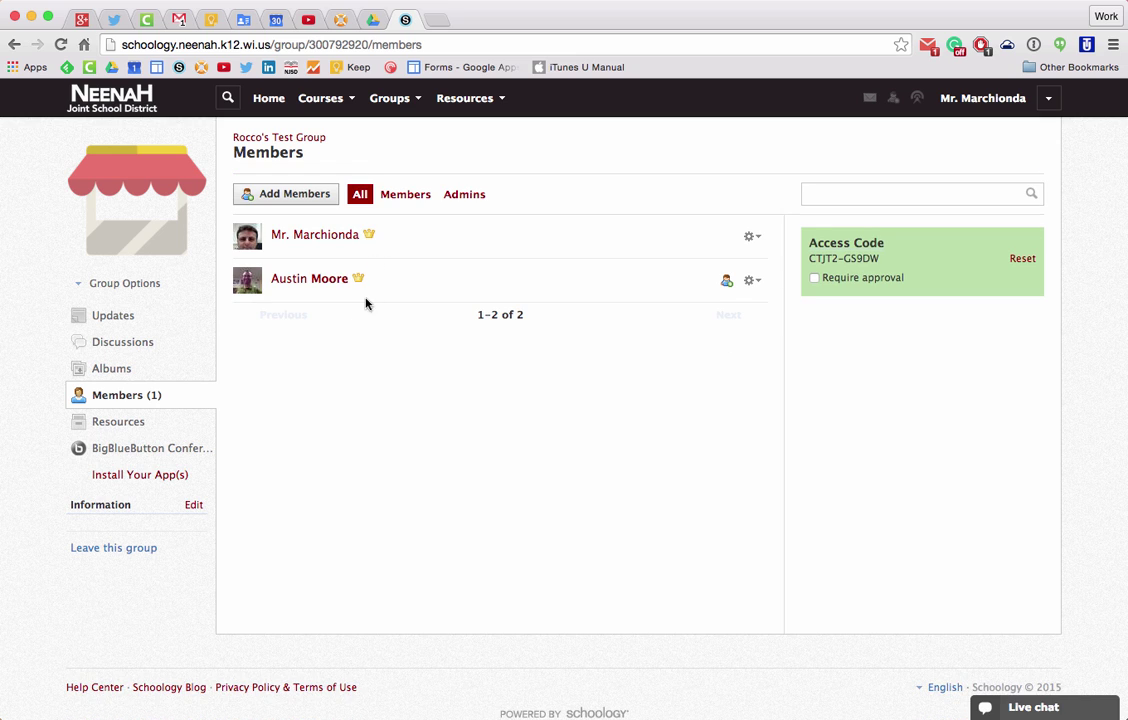
Remove the admin role from the newly added member
click(753, 281)
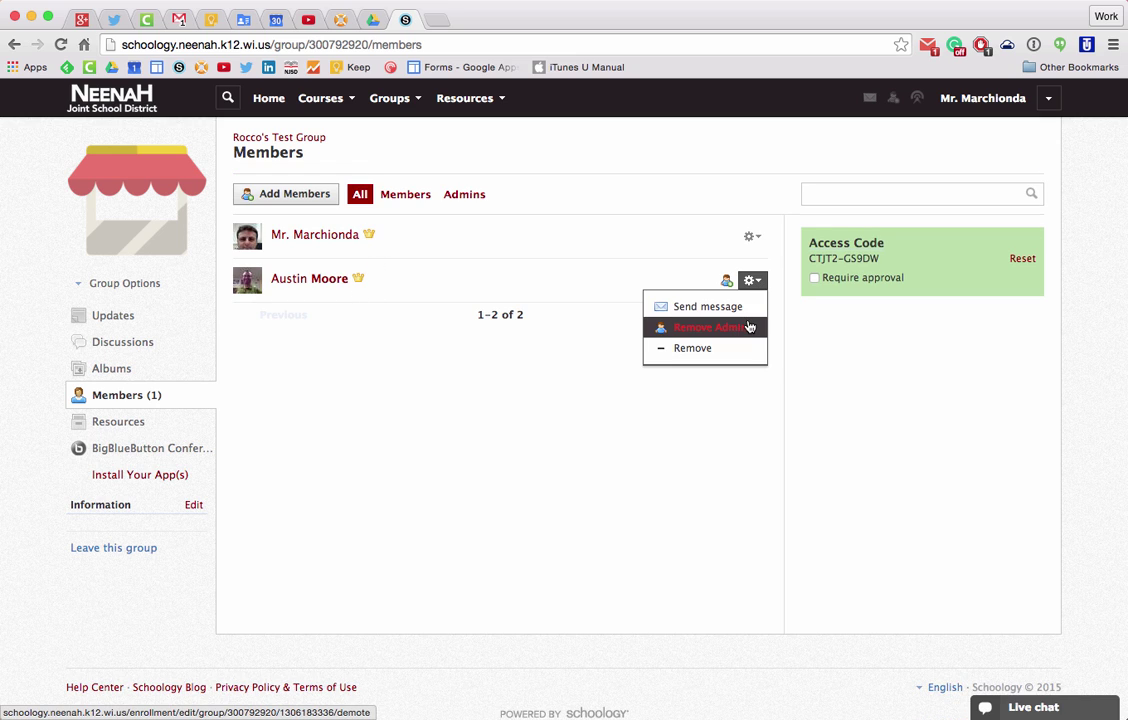
click(749, 327)
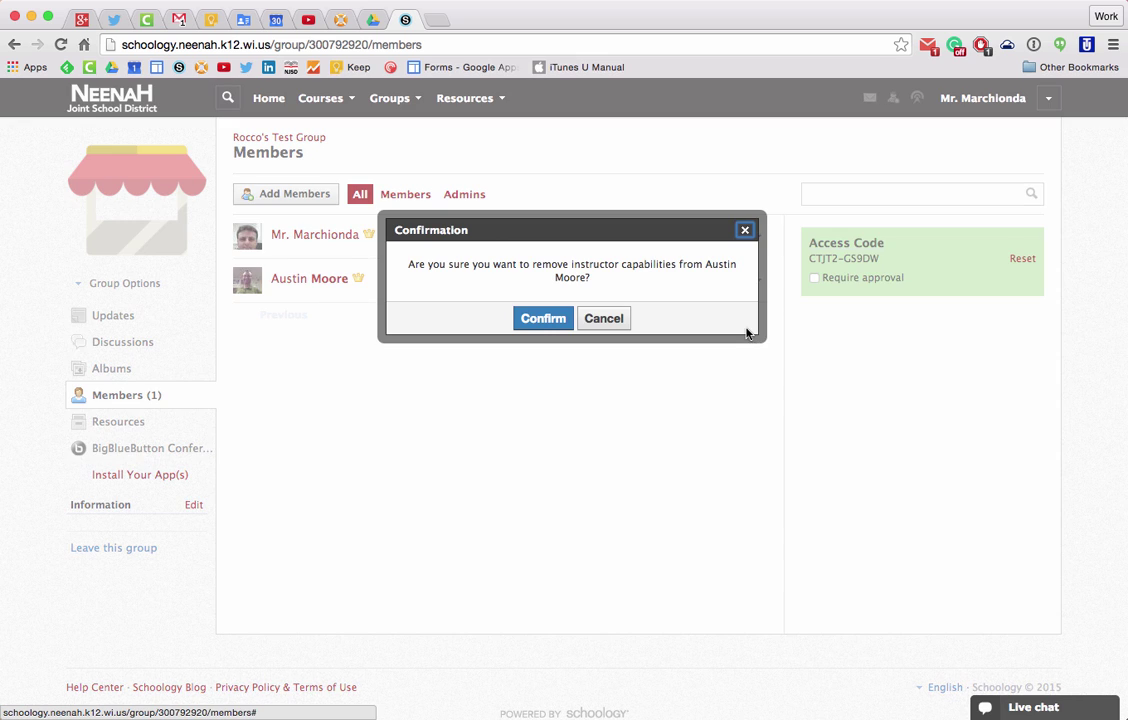
click(541, 319)
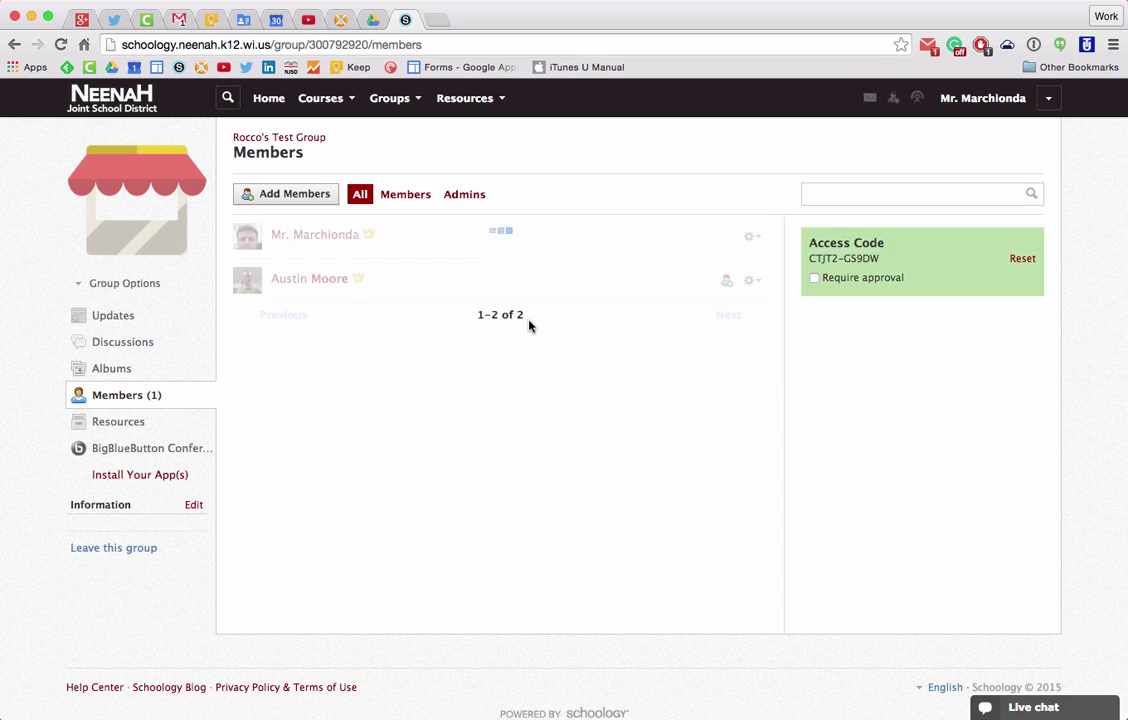
Remove the newly added member from the group
click(753, 283)
click(701, 375)
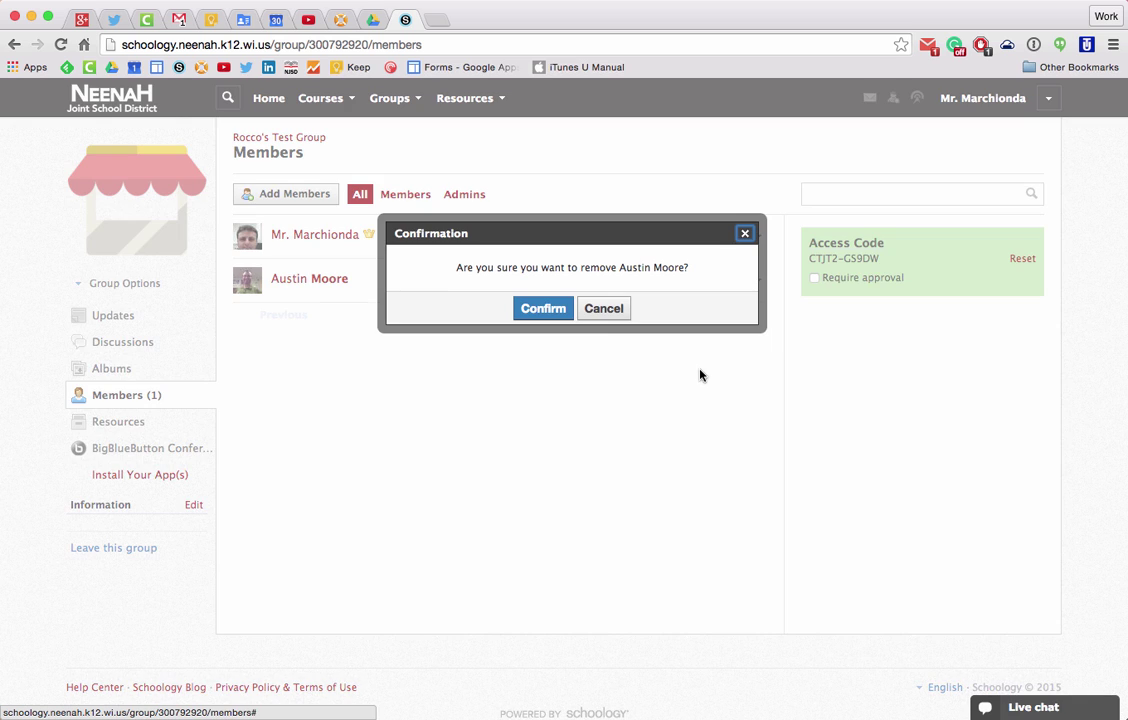
click(550, 312)
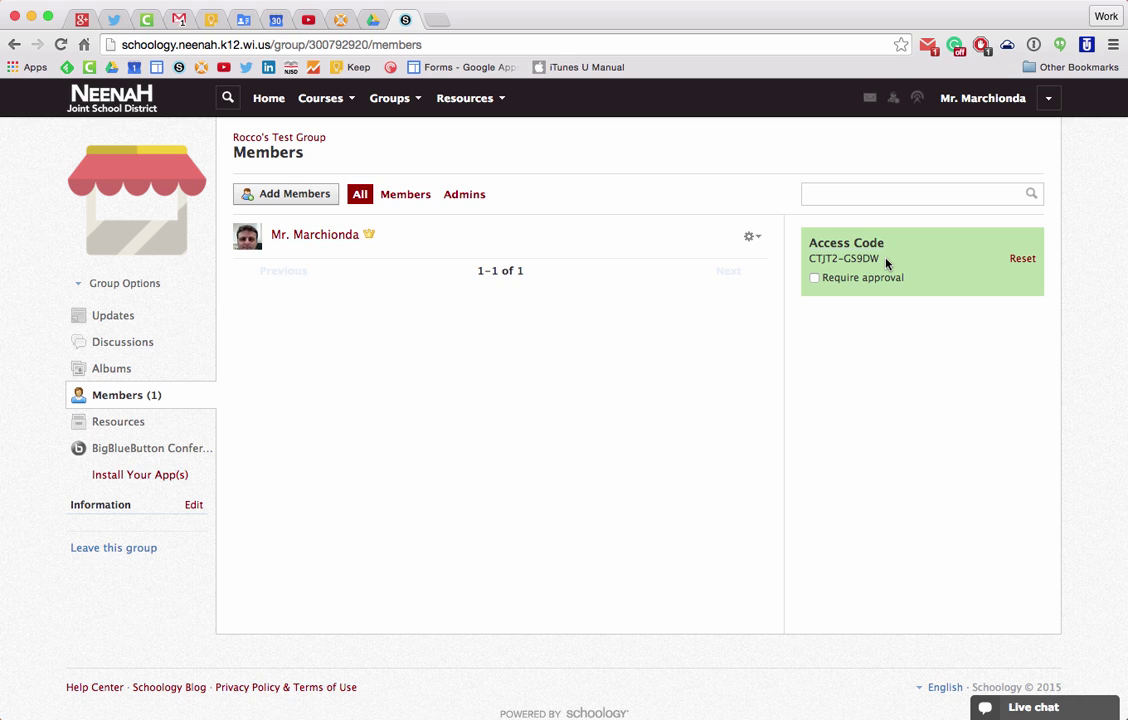
Highlight the group's access code and look at the option for joining a group
drag(881, 258, 811, 258)
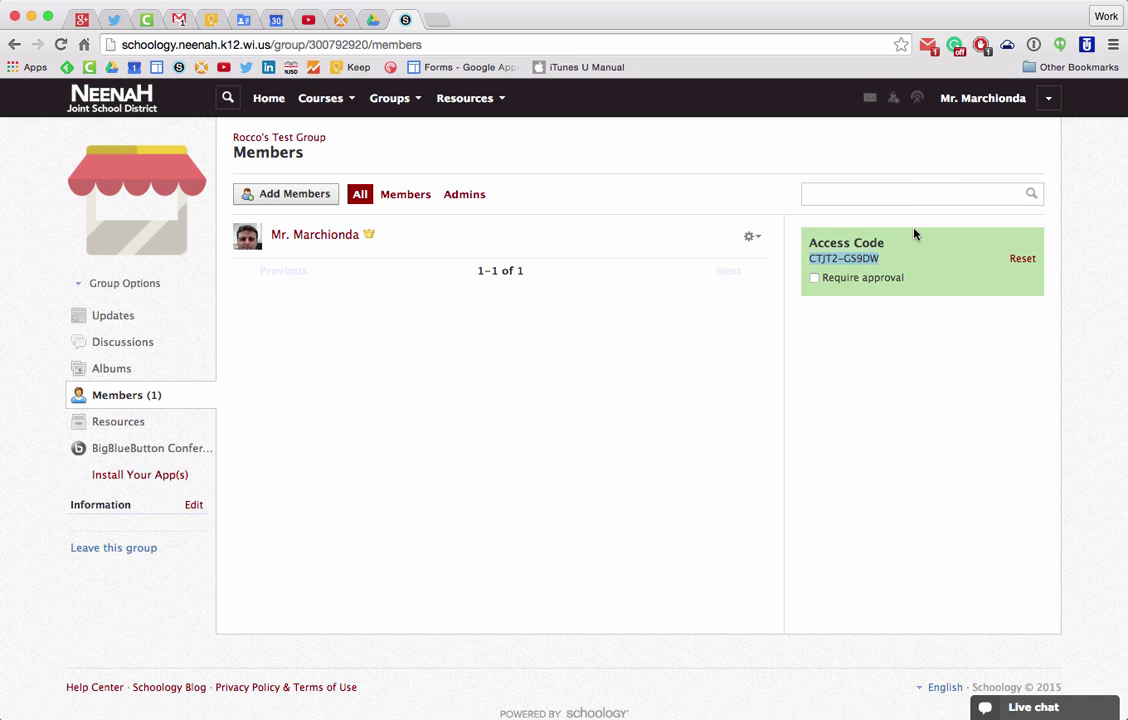
click(389, 98)
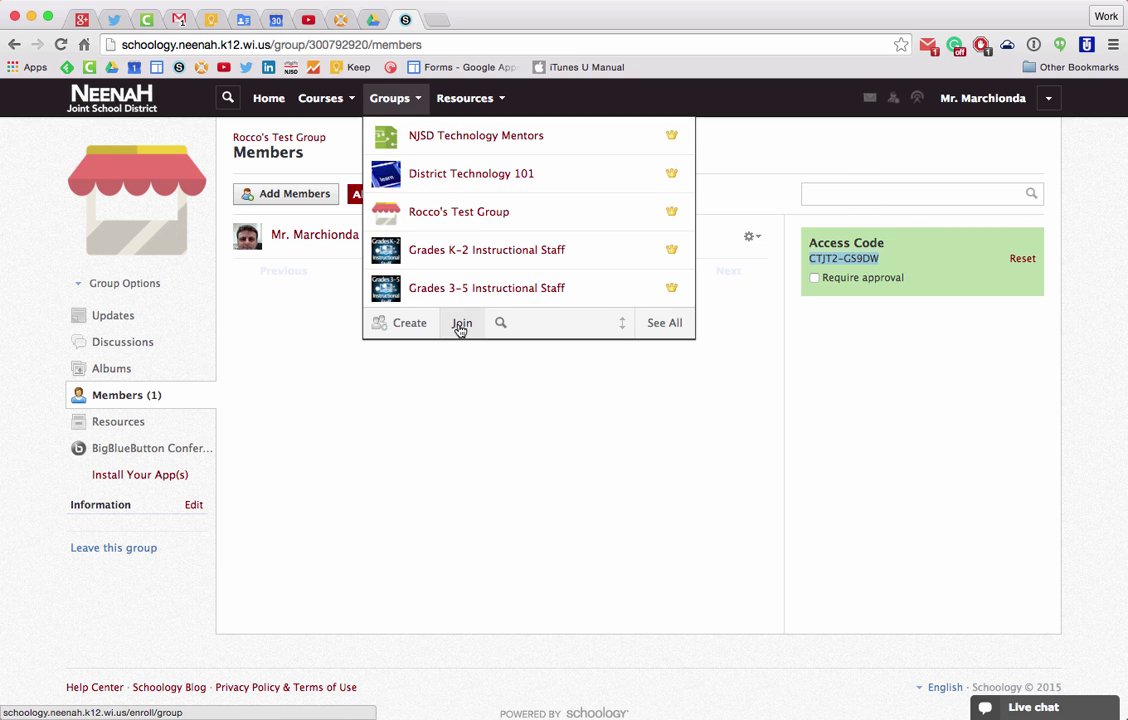
click(757, 346)
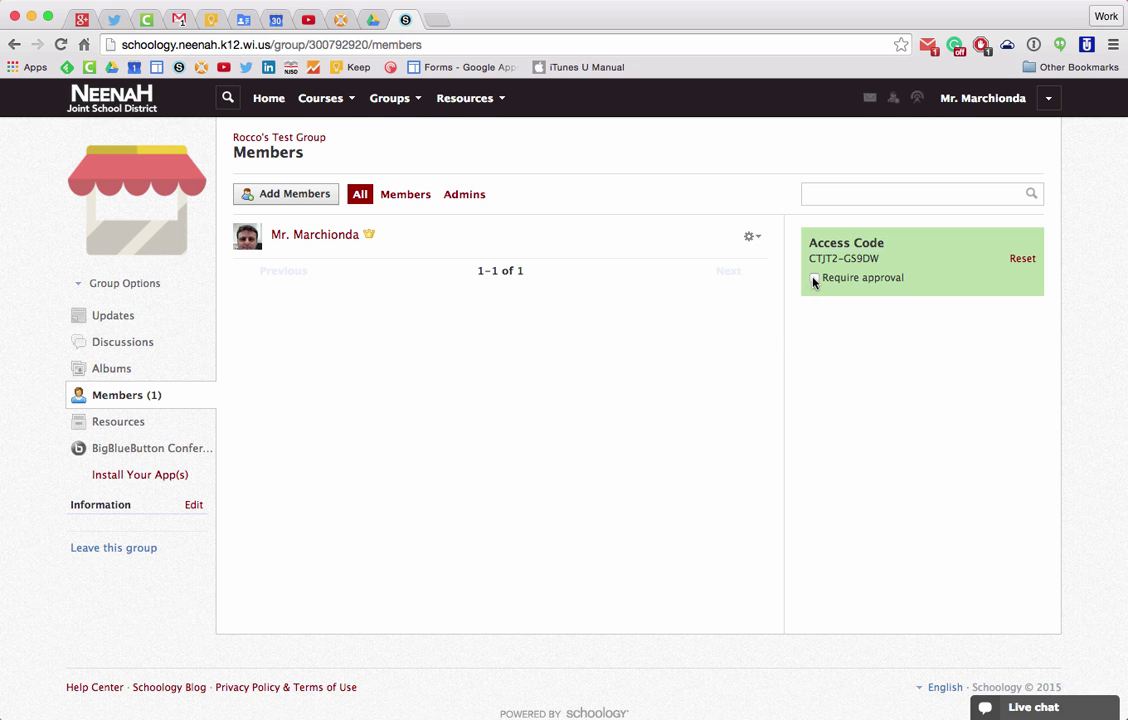
Require approval for people joining the group with the access code
scroll(814, 282, down, 1)
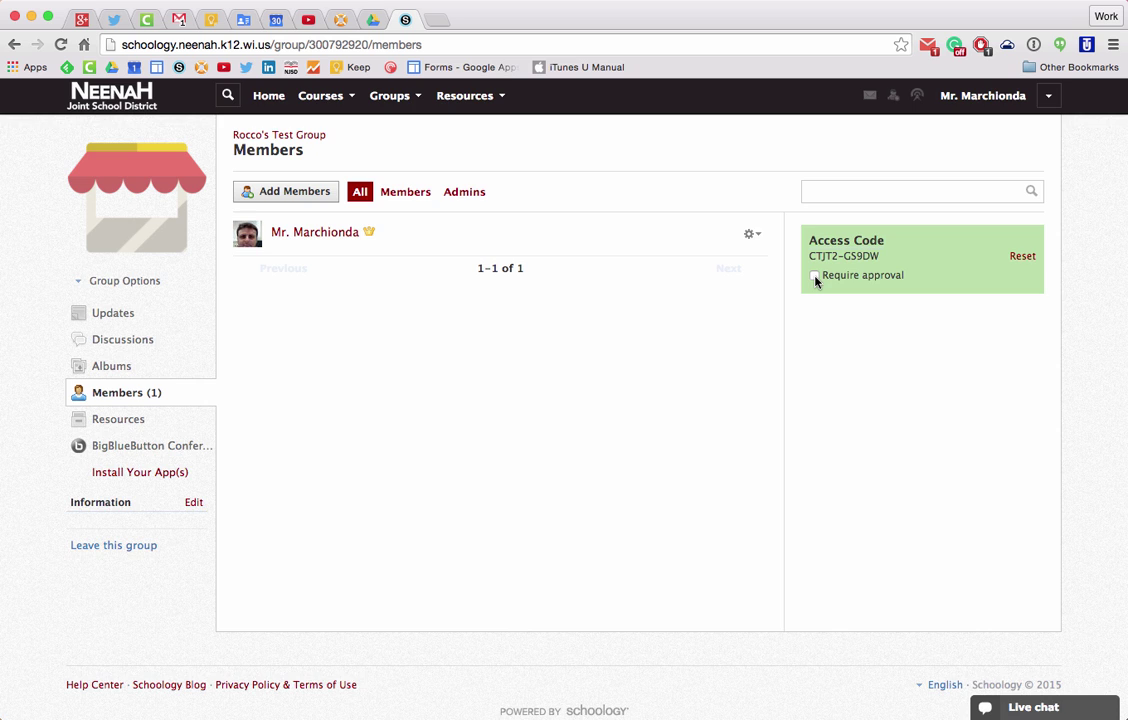
scroll(815, 281, up, 1)
click(815, 278)
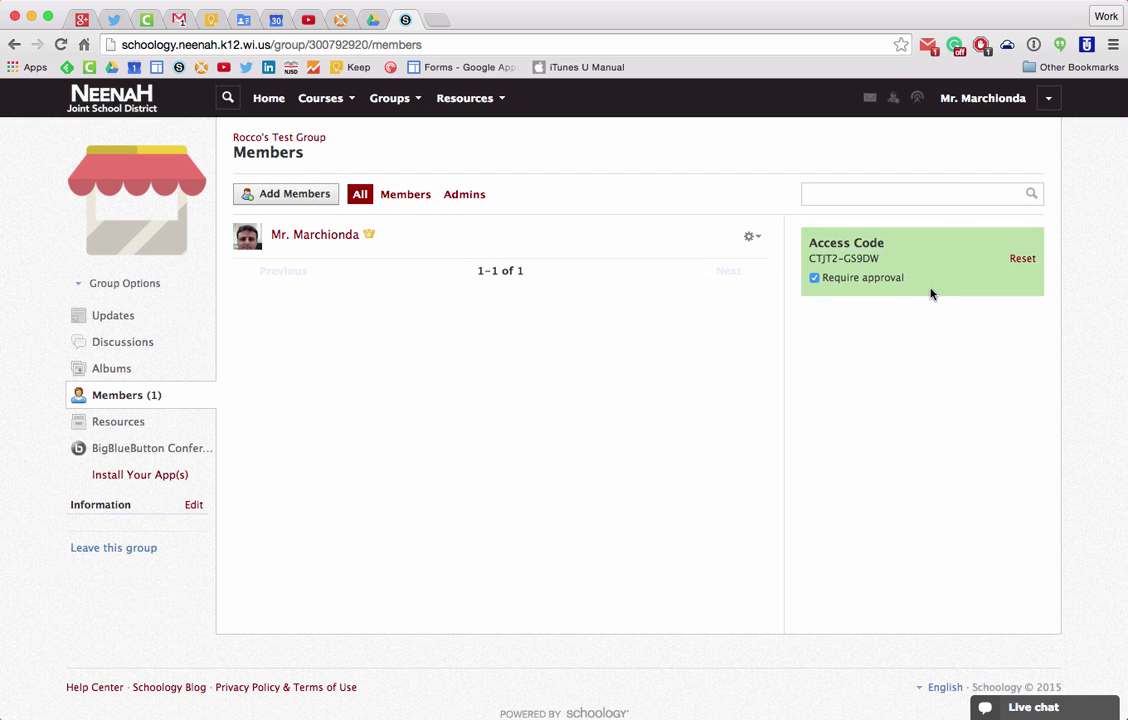
Go to the group's resources and review the types of resources that can be added
scroll(922, 322, down, 1)
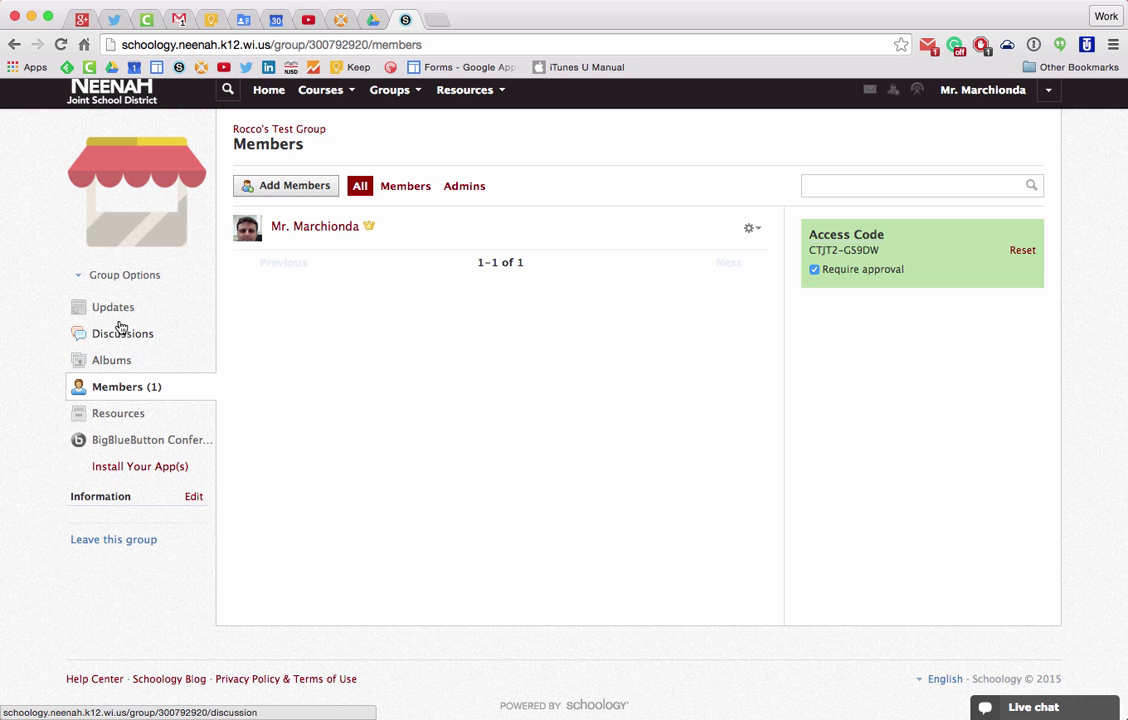
click(117, 416)
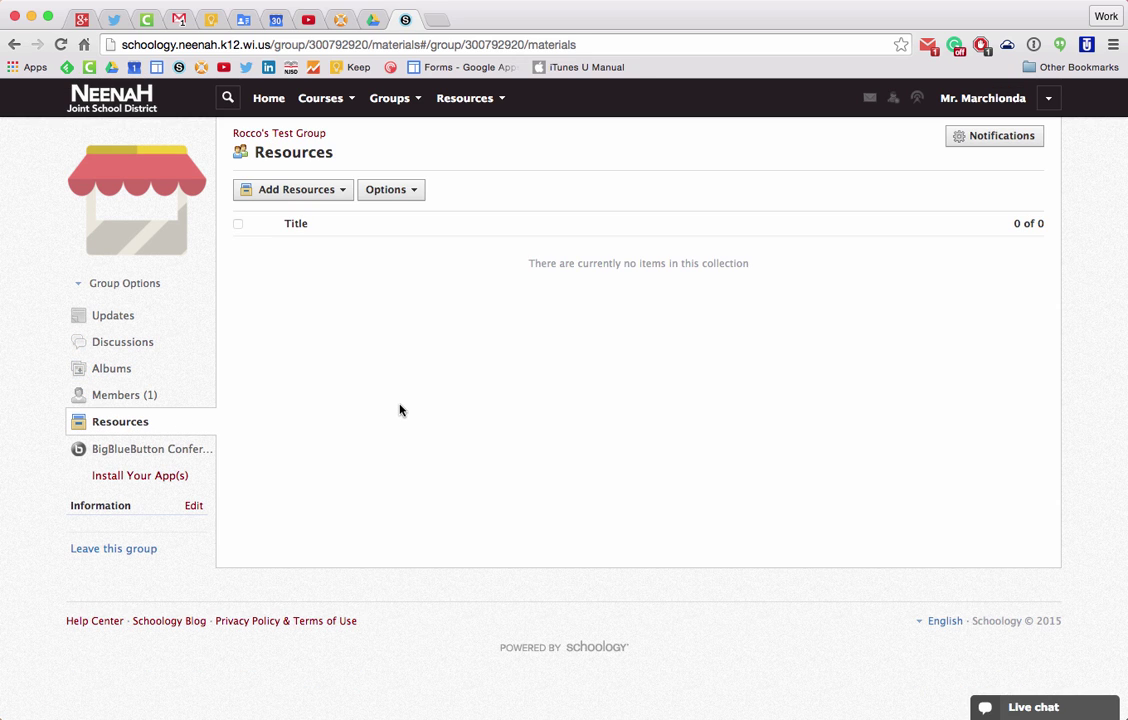
click(343, 193)
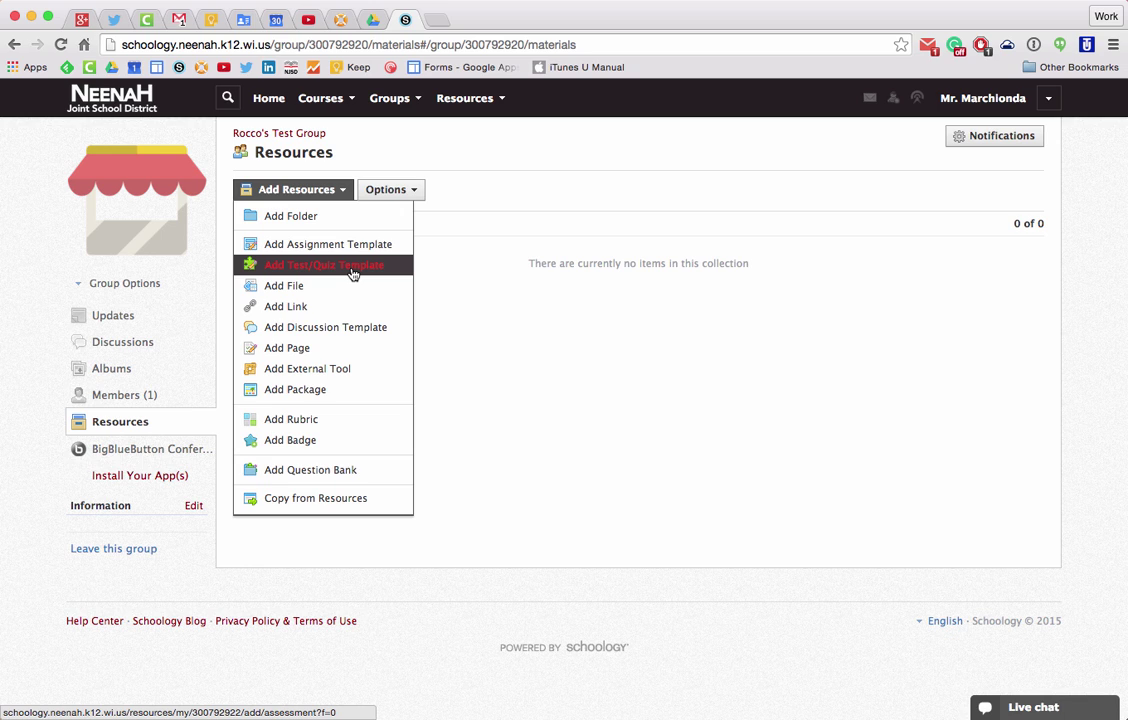
click(461, 274)
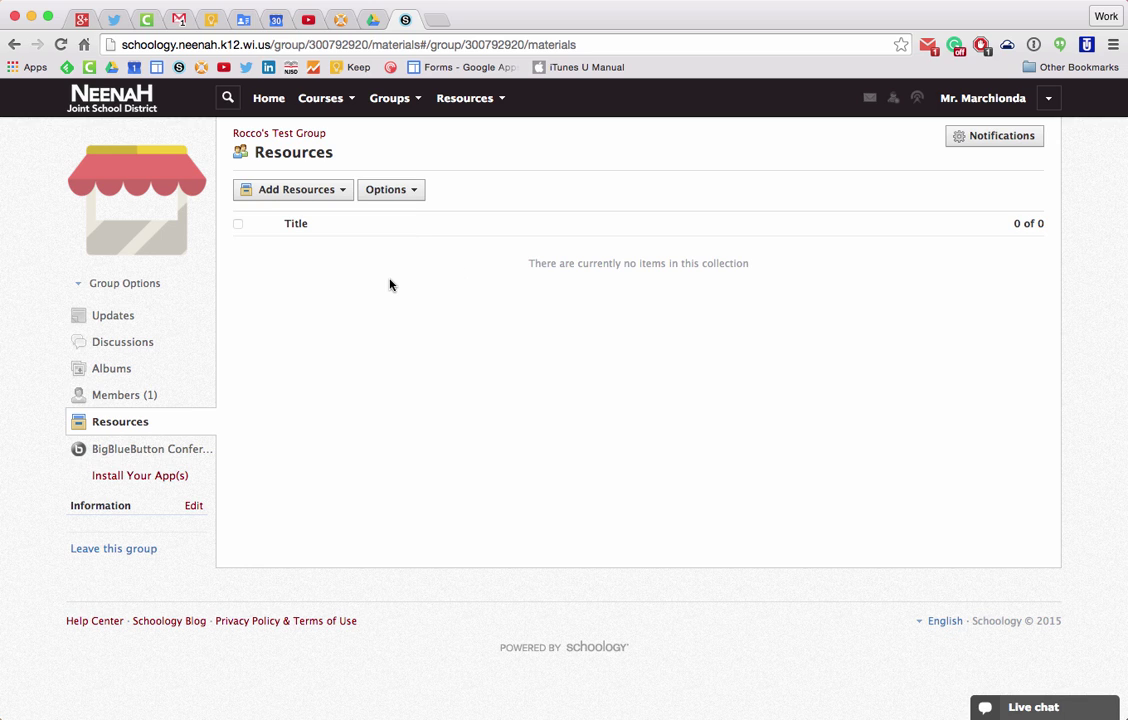
Create a media album in the group with the title "title" and the description "Description"
click(107, 372)
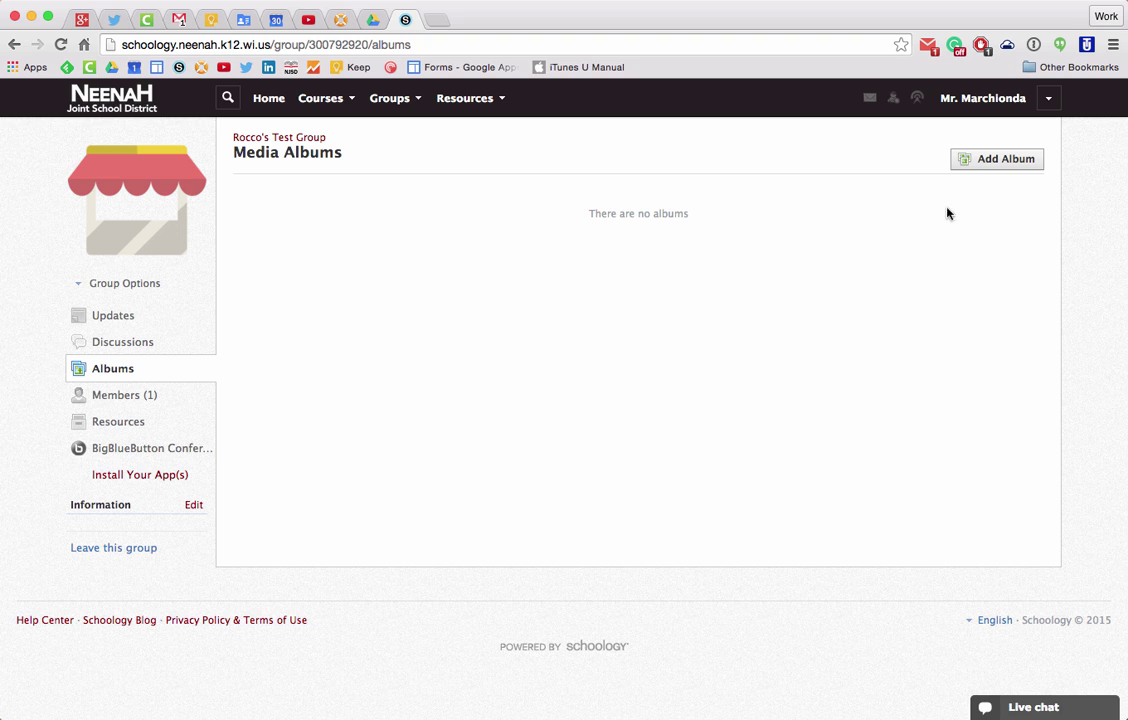
click(985, 166)
text(title)
click(533, 291)
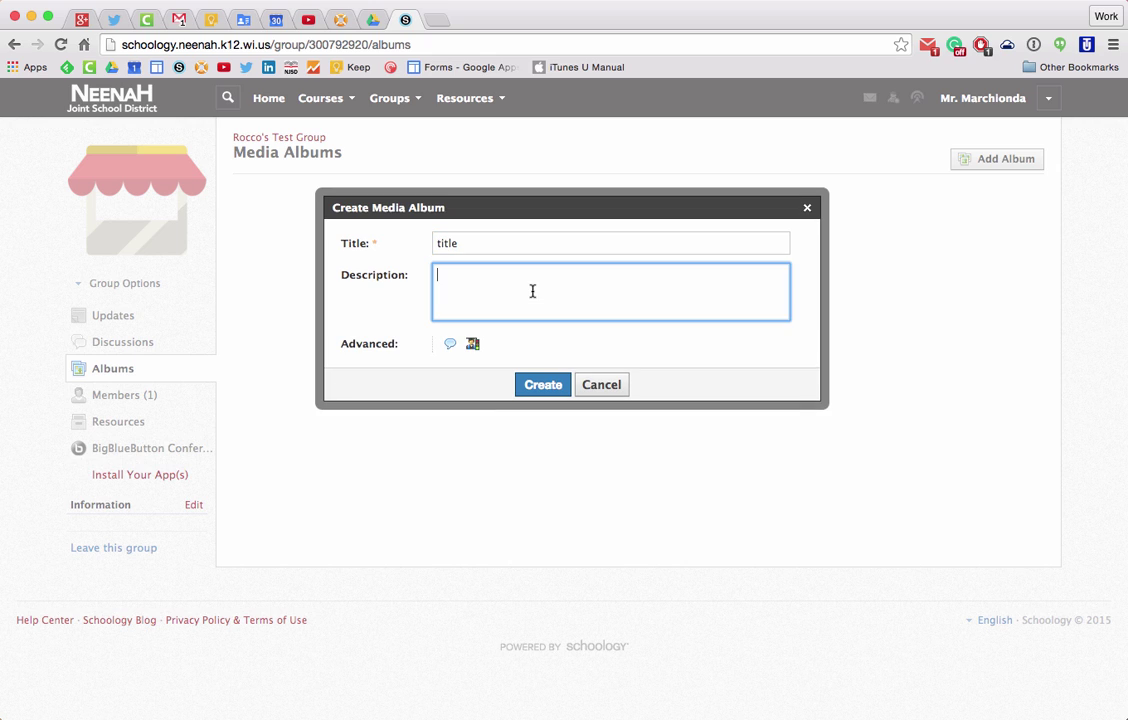
text(Description)
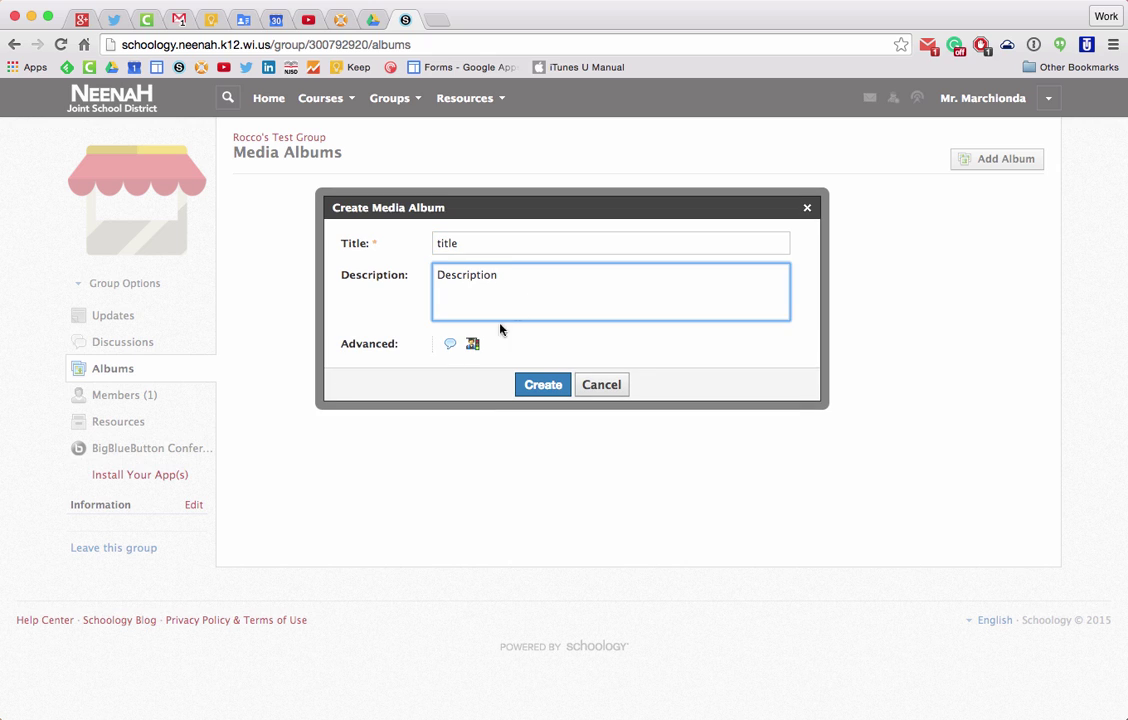
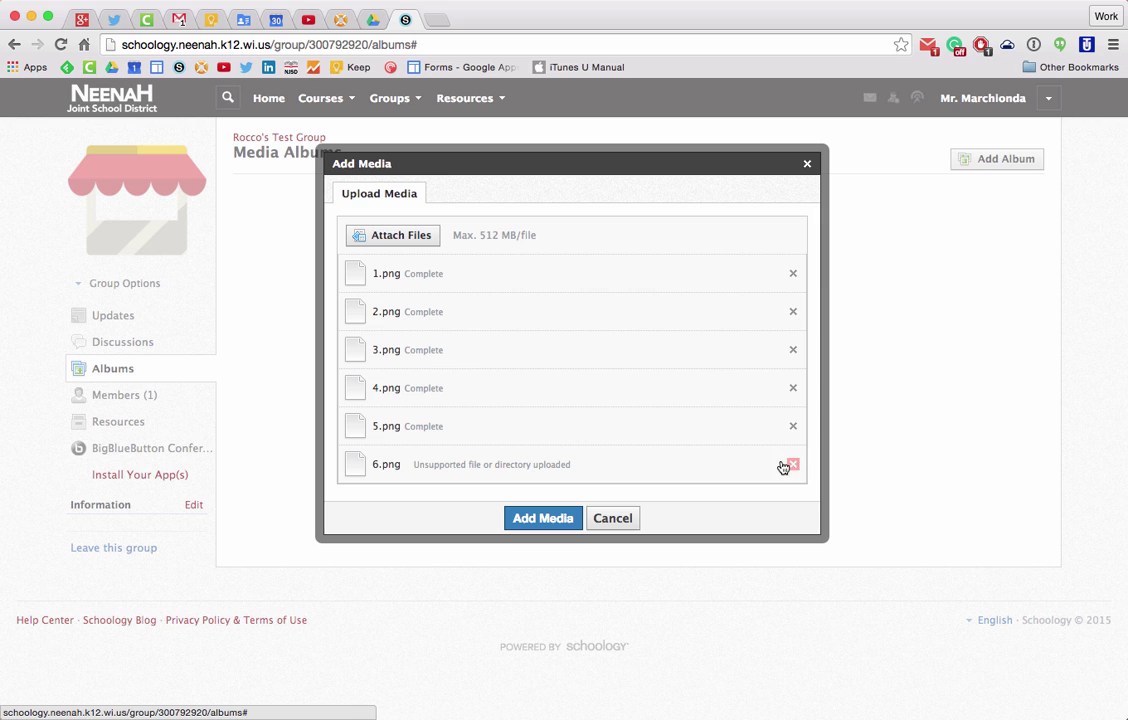
Add the uploaded images 1.png to 5.png to the album and open their captions for editing
click(560, 521)
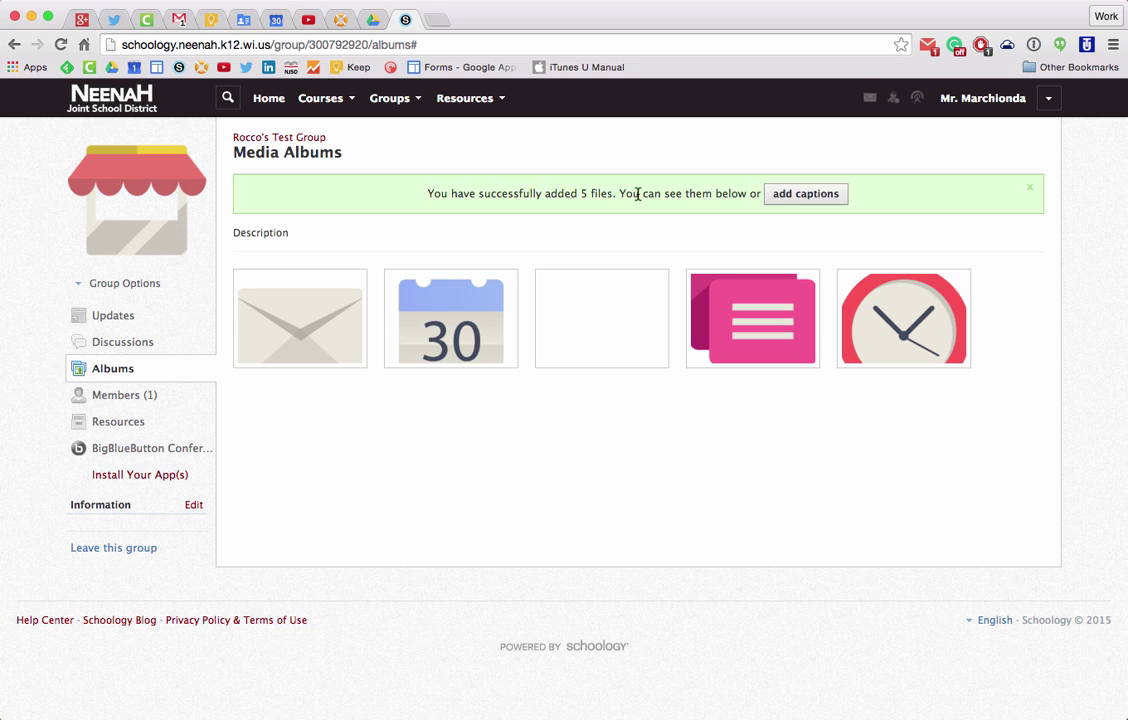
click(795, 198)
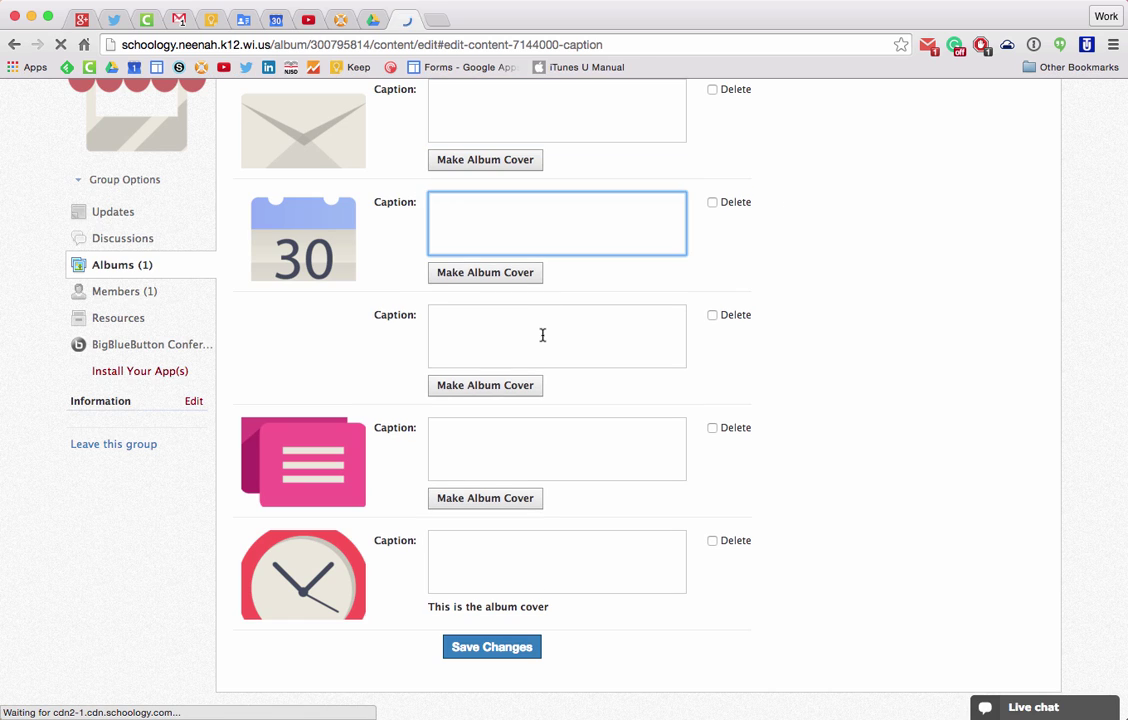
Look through the caption fields of the album's photos, leave them blank and return to the album view
click(541, 336)
click(559, 460)
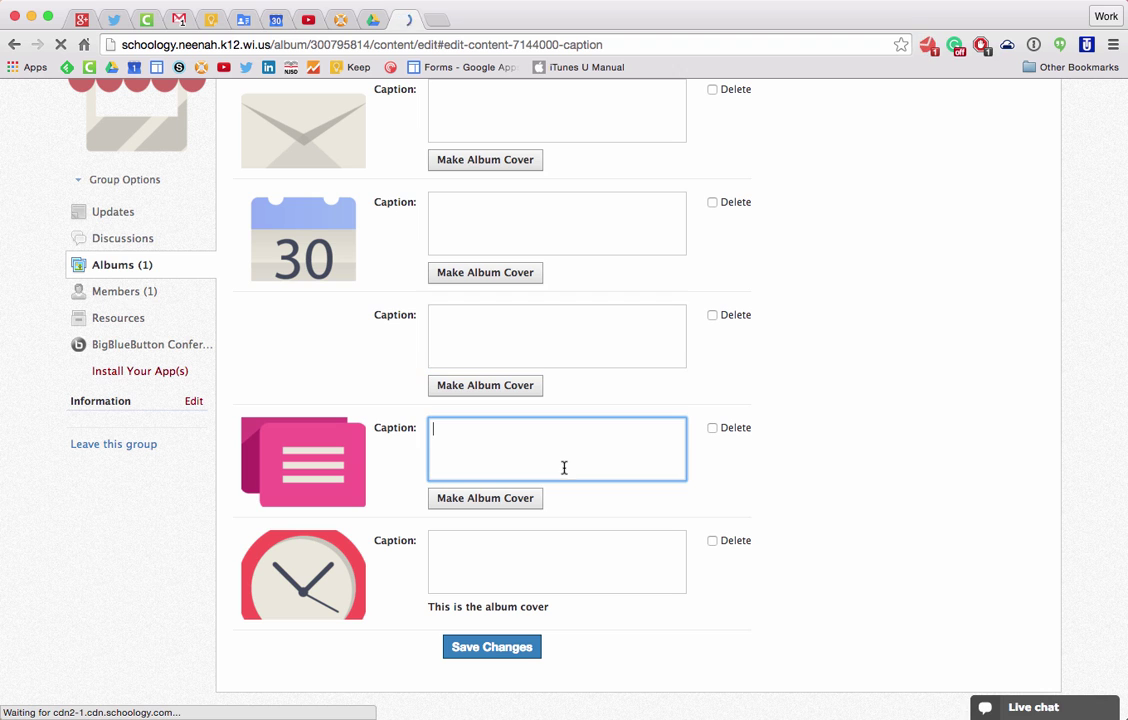
click(578, 555)
scroll(705, 307, up, 2)
click(1009, 151)
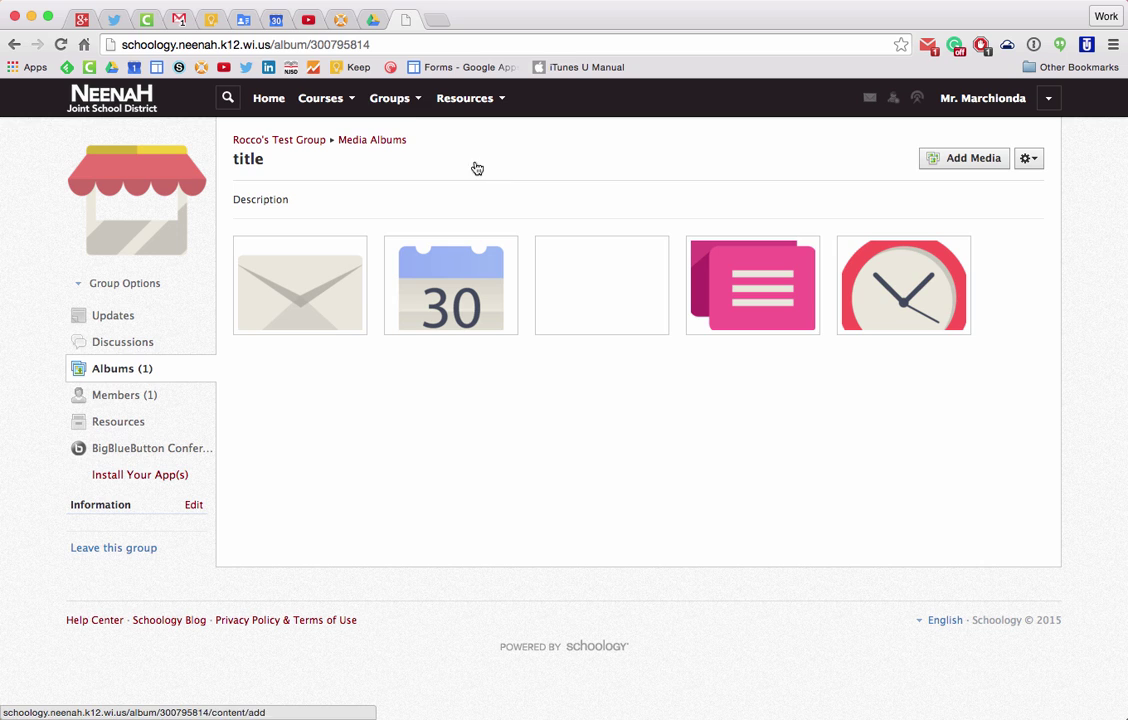
Reopen the album "title" from the group's media albums, and open the clock photo and its comment field
click(385, 142)
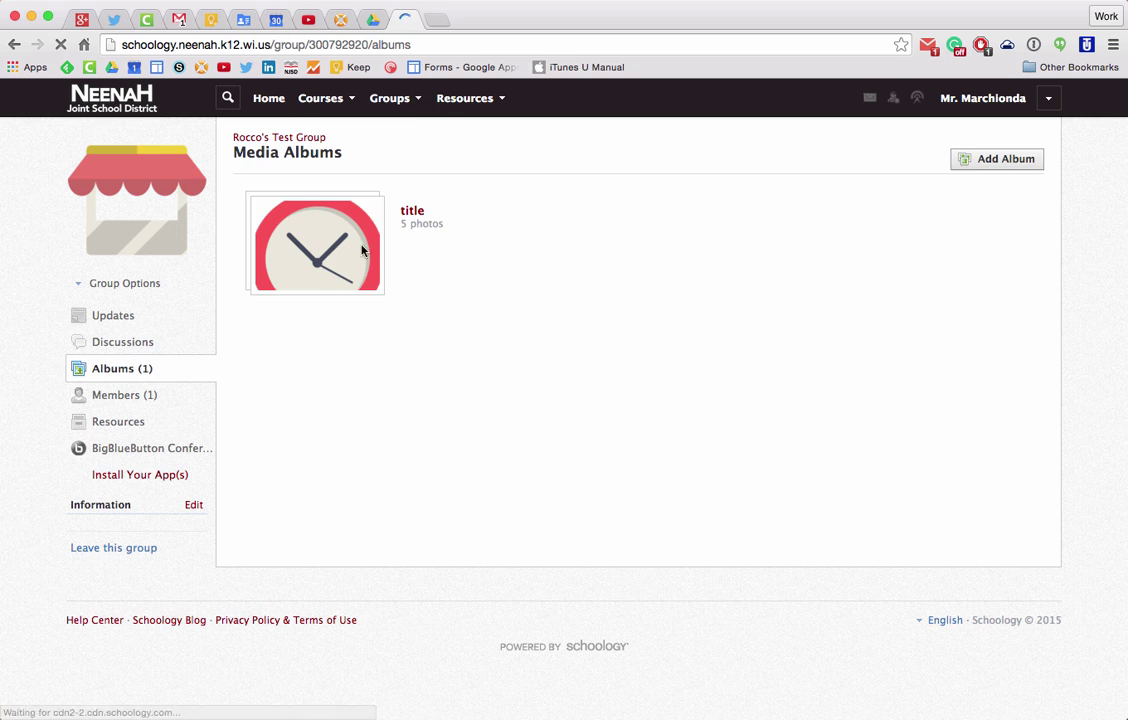
click(410, 212)
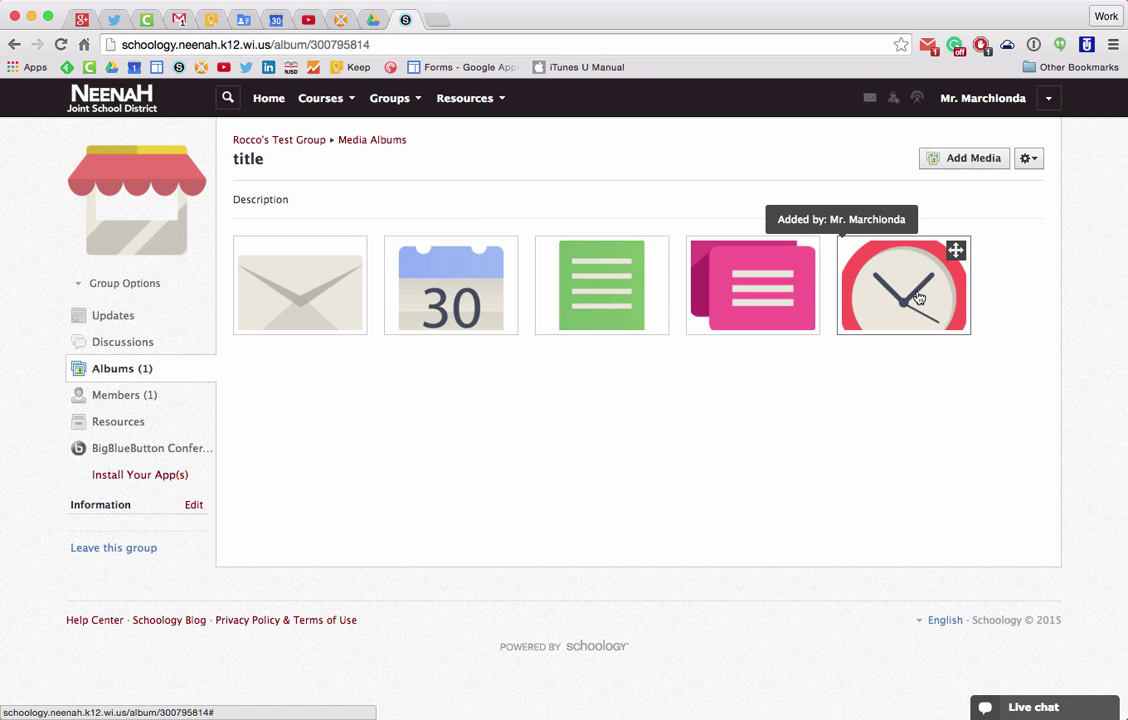
click(918, 298)
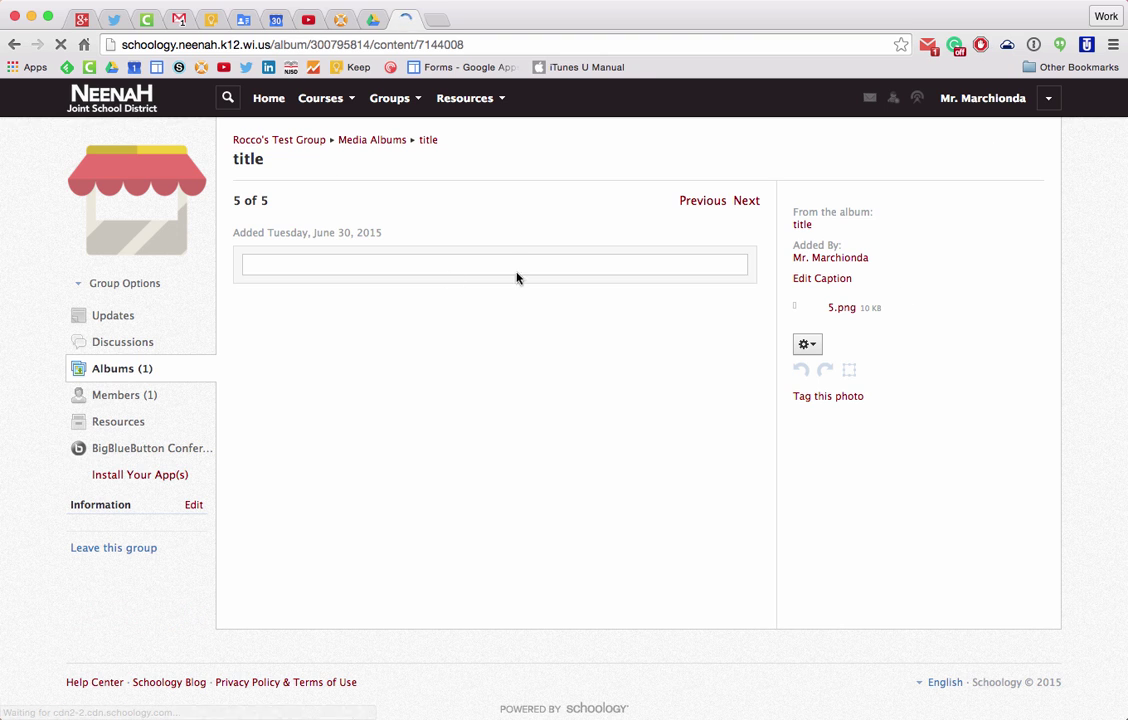
click(288, 479)
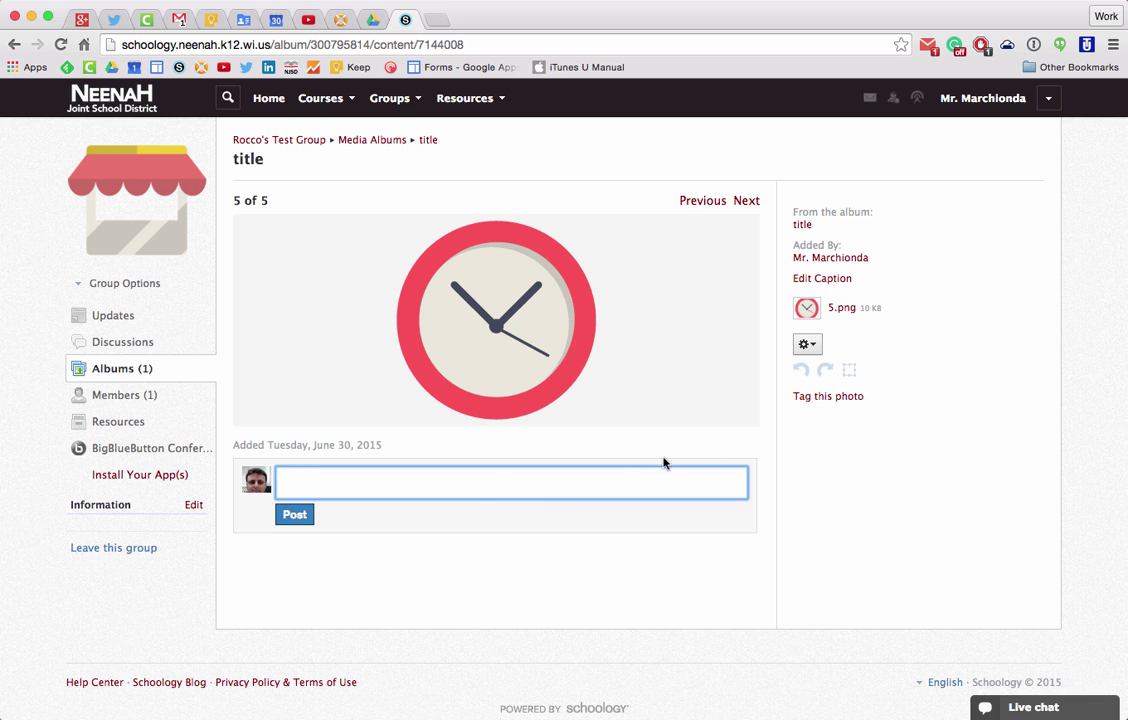
Open and close photo tagging on the clock photo without saving a tag, and review the photo's other options
click(811, 398)
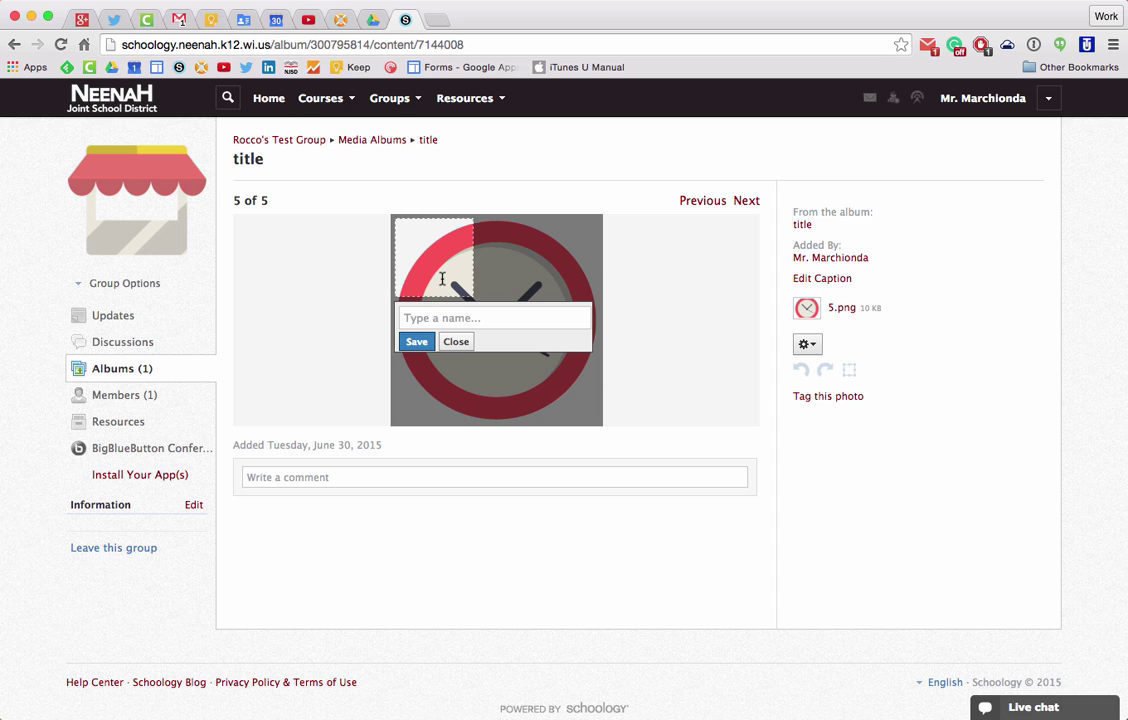
click(455, 341)
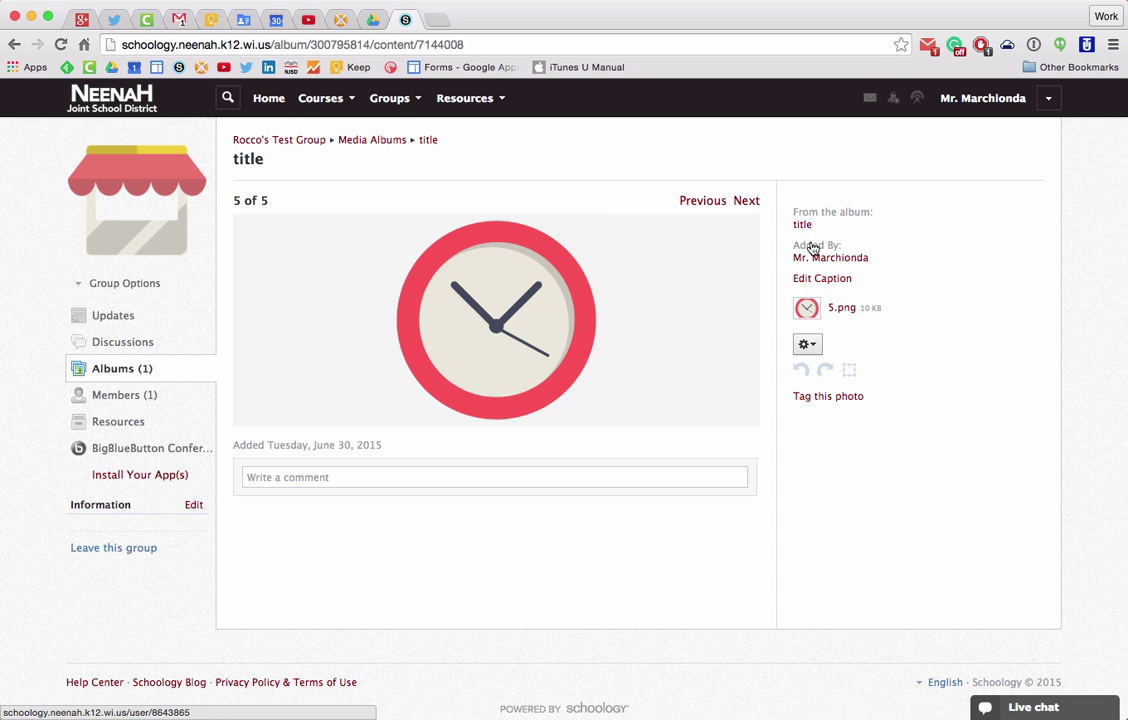
click(809, 345)
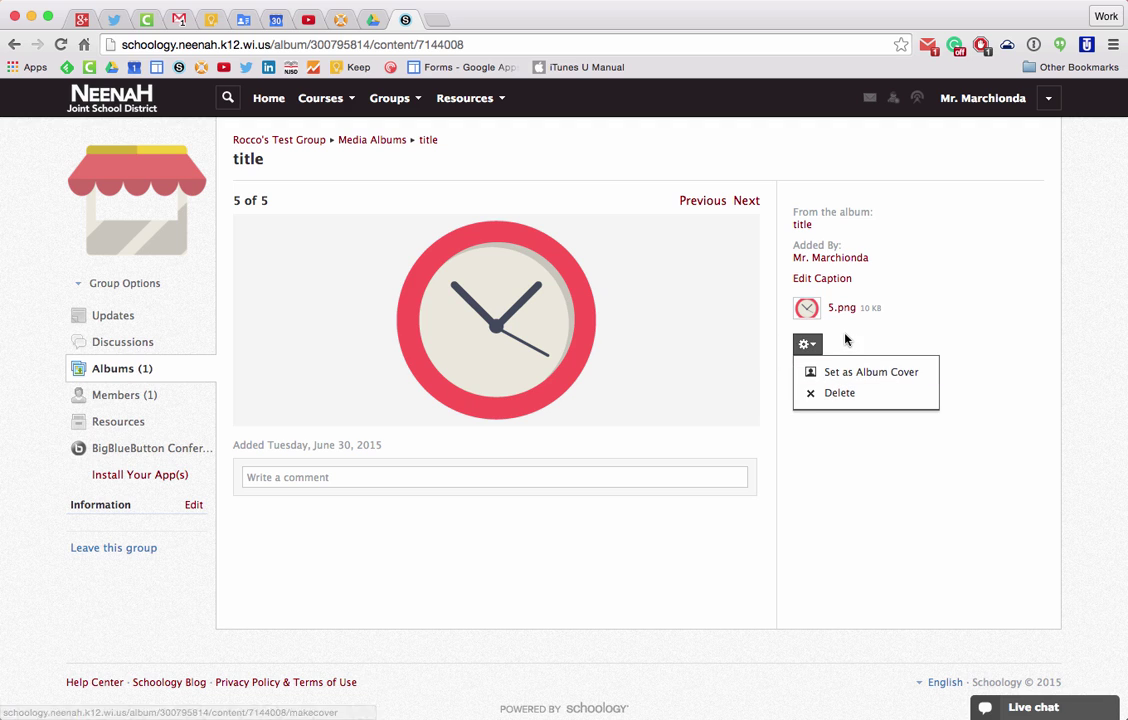
click(845, 340)
click(806, 344)
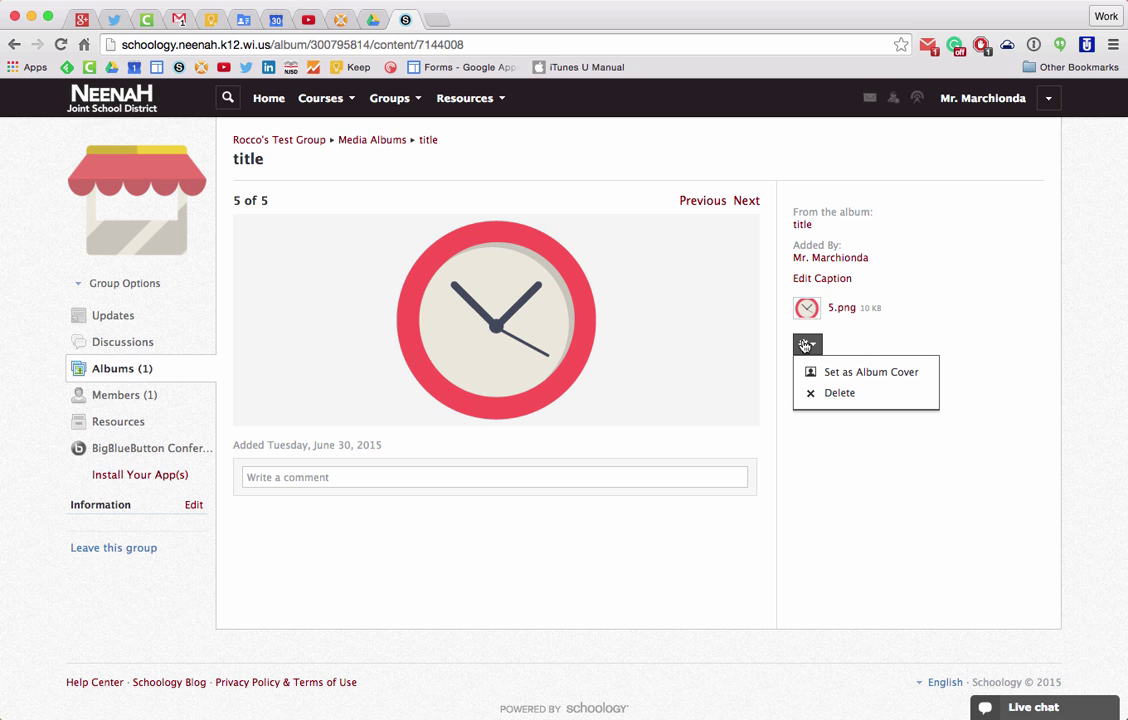
click(744, 307)
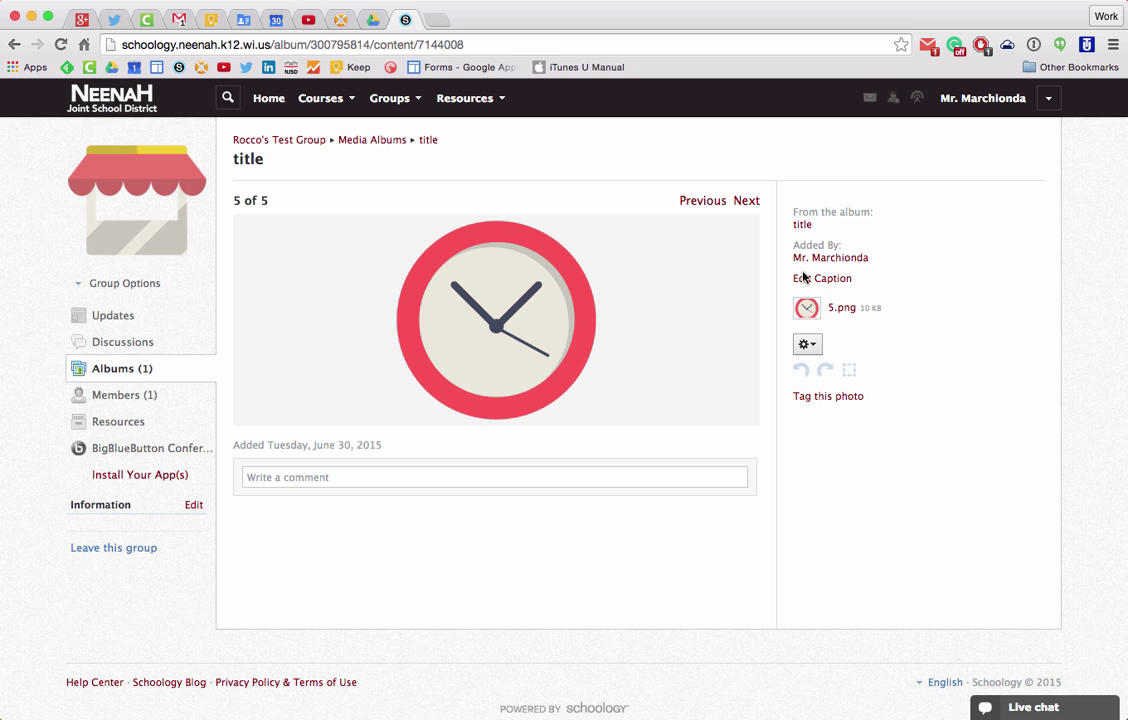
click(748, 201)
click(696, 203)
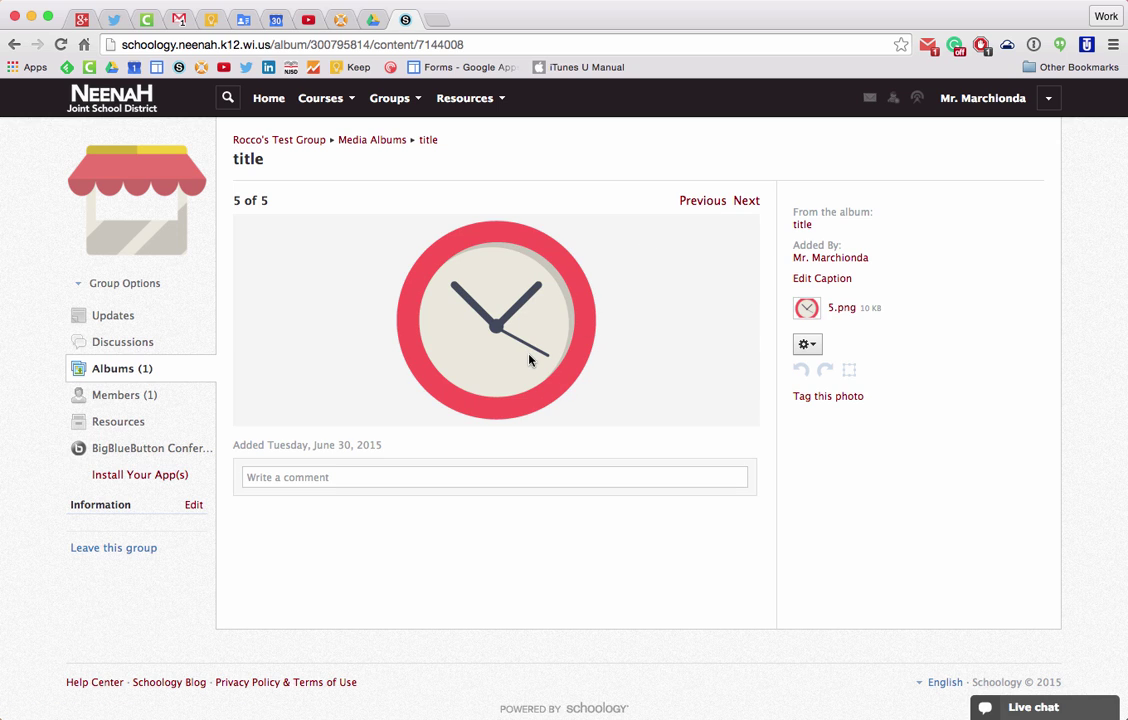
Open the group's privacy settings and restrict posting group updates to group admins
click(136, 284)
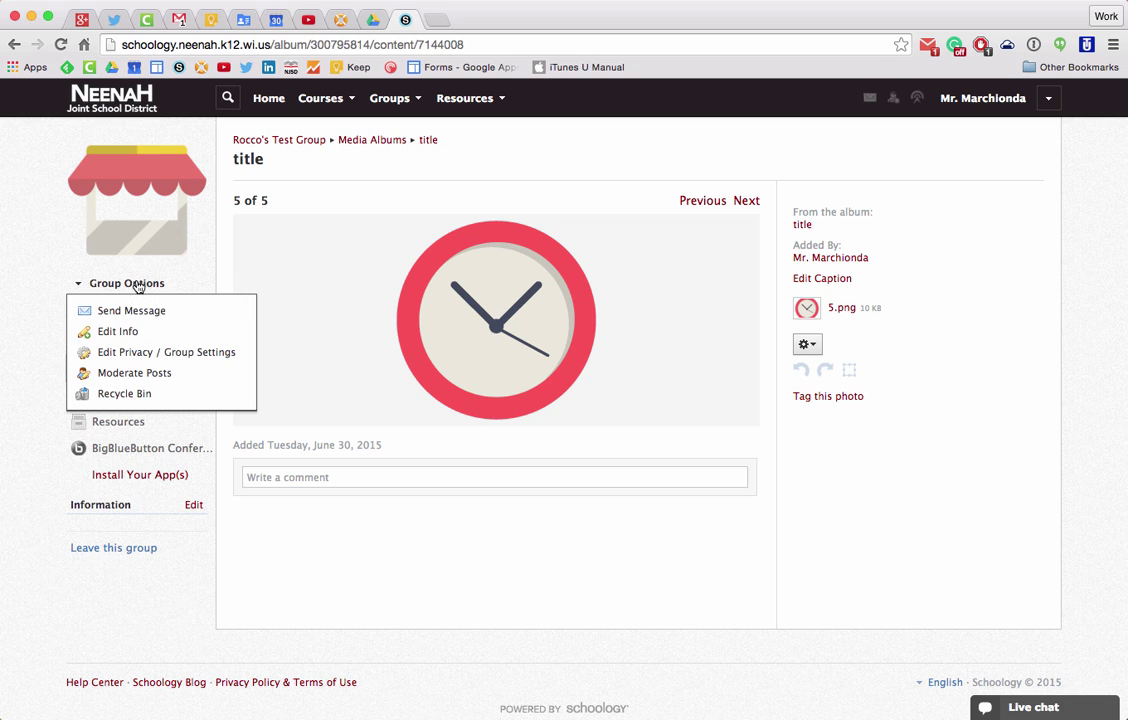
click(125, 354)
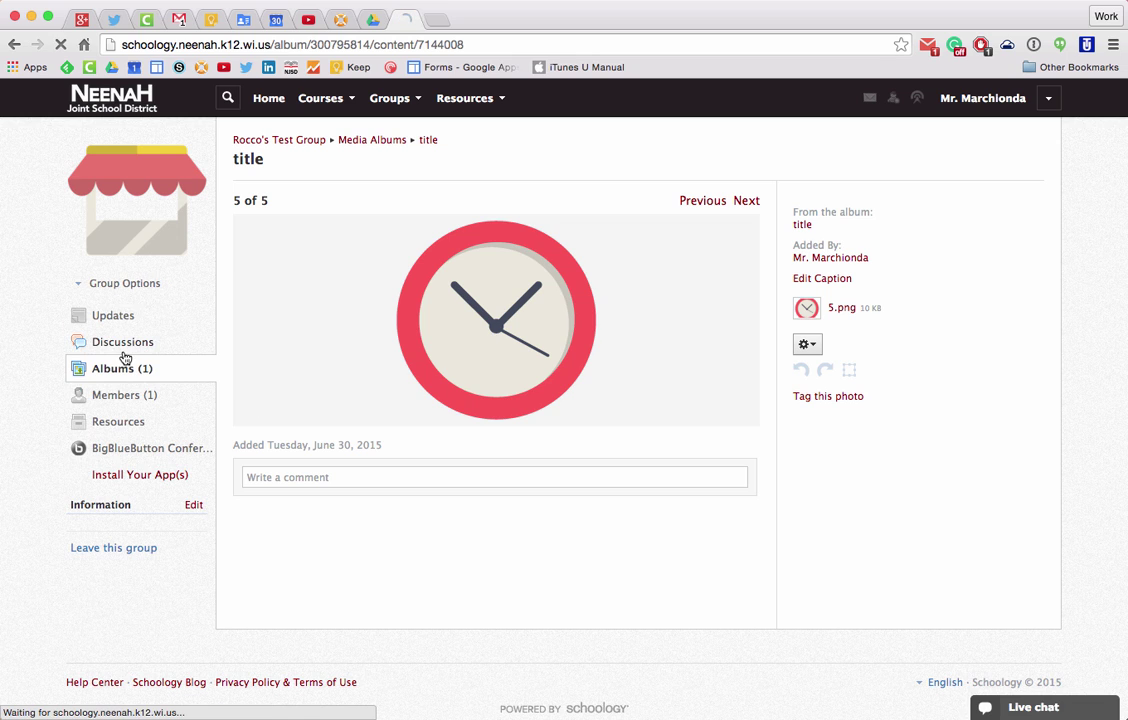
scroll(268, 475, down, 3)
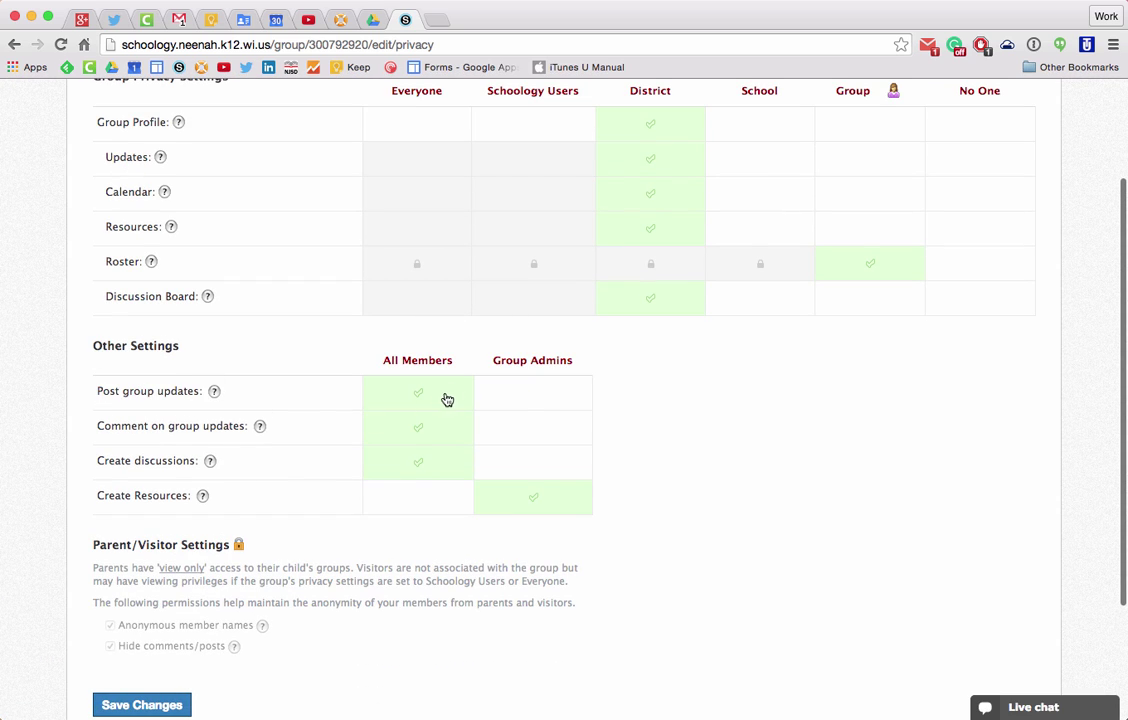
click(541, 395)
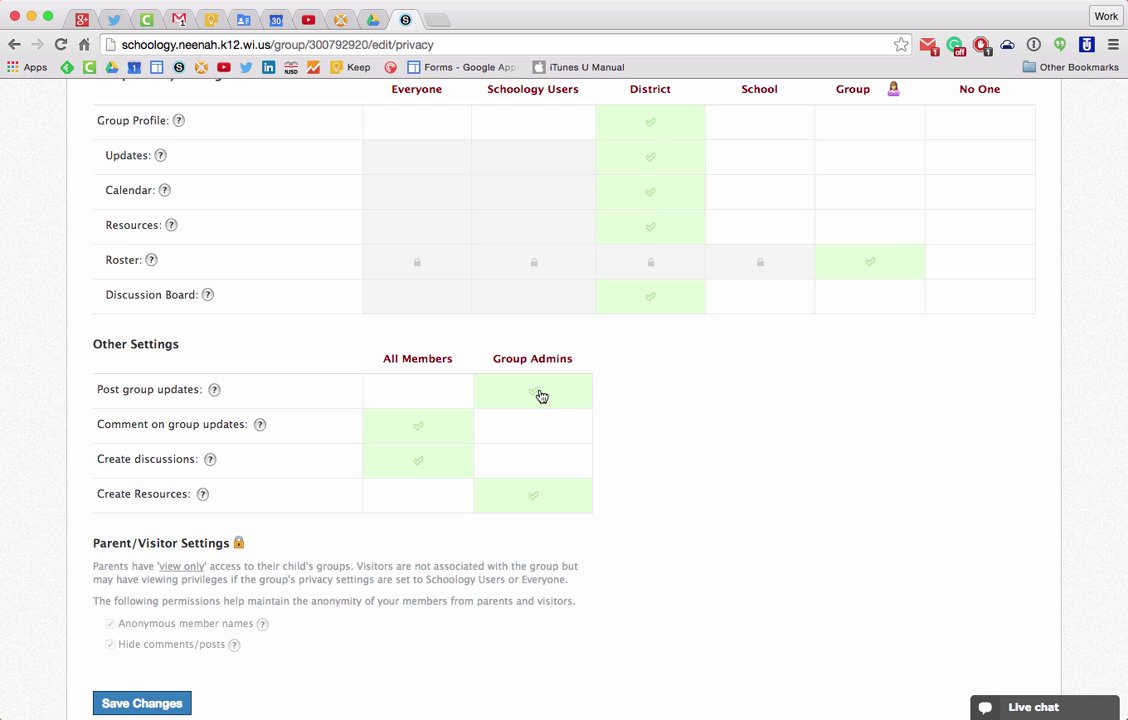
Try limiting the creation of discussions to group admins, and return that permission to all members
scroll(537, 397, down, 1)
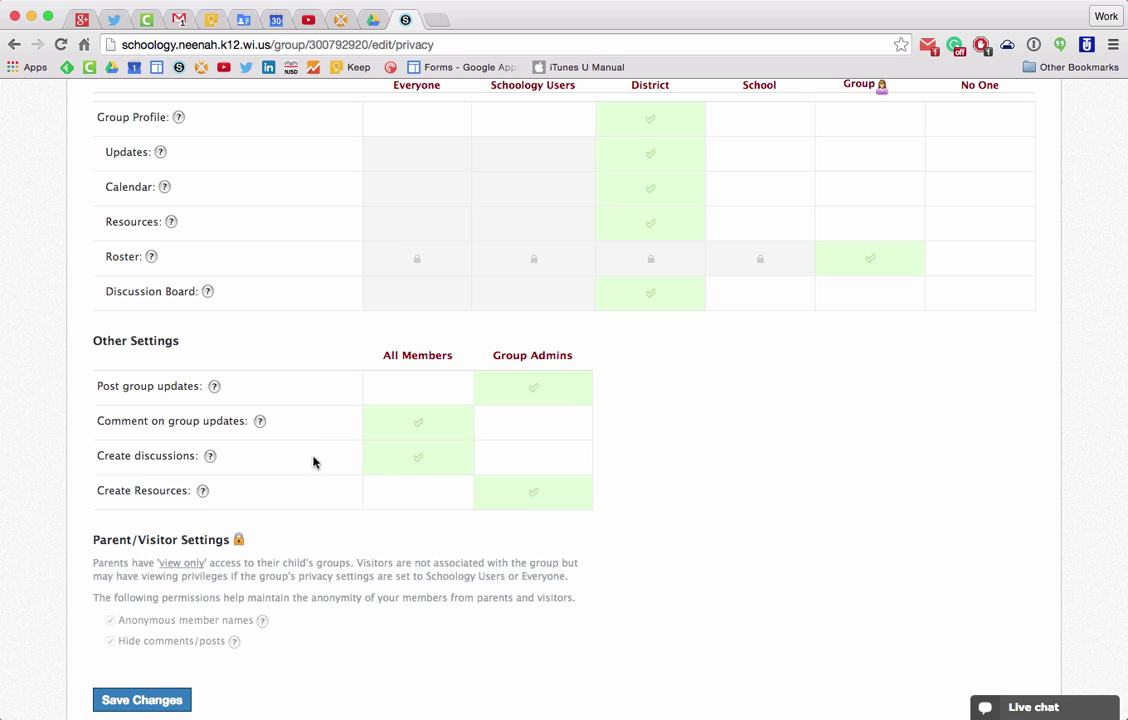
click(545, 458)
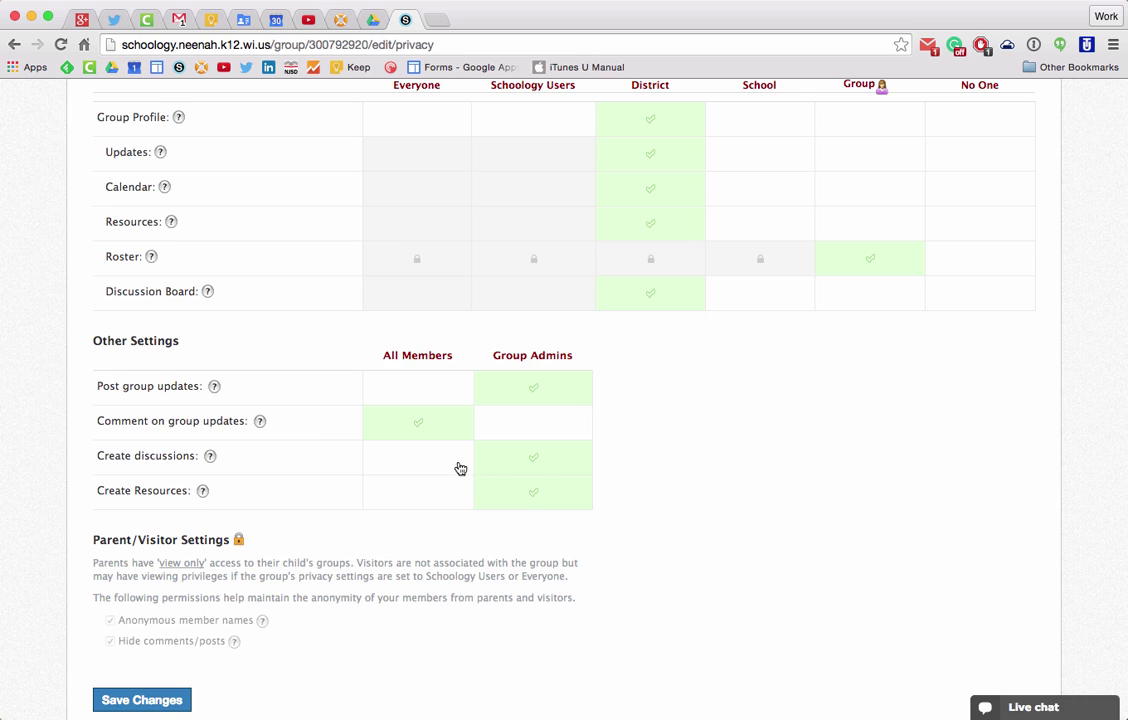
click(408, 463)
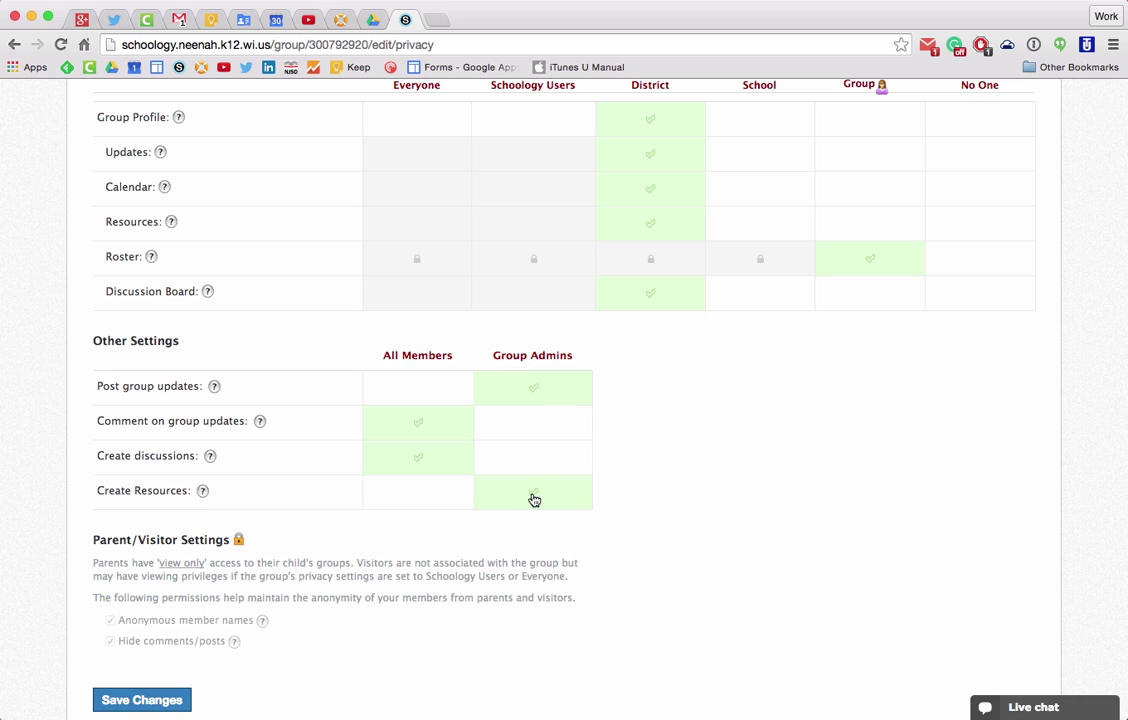
Allow all members to create resources in the group and save the changed privacy settings
click(416, 496)
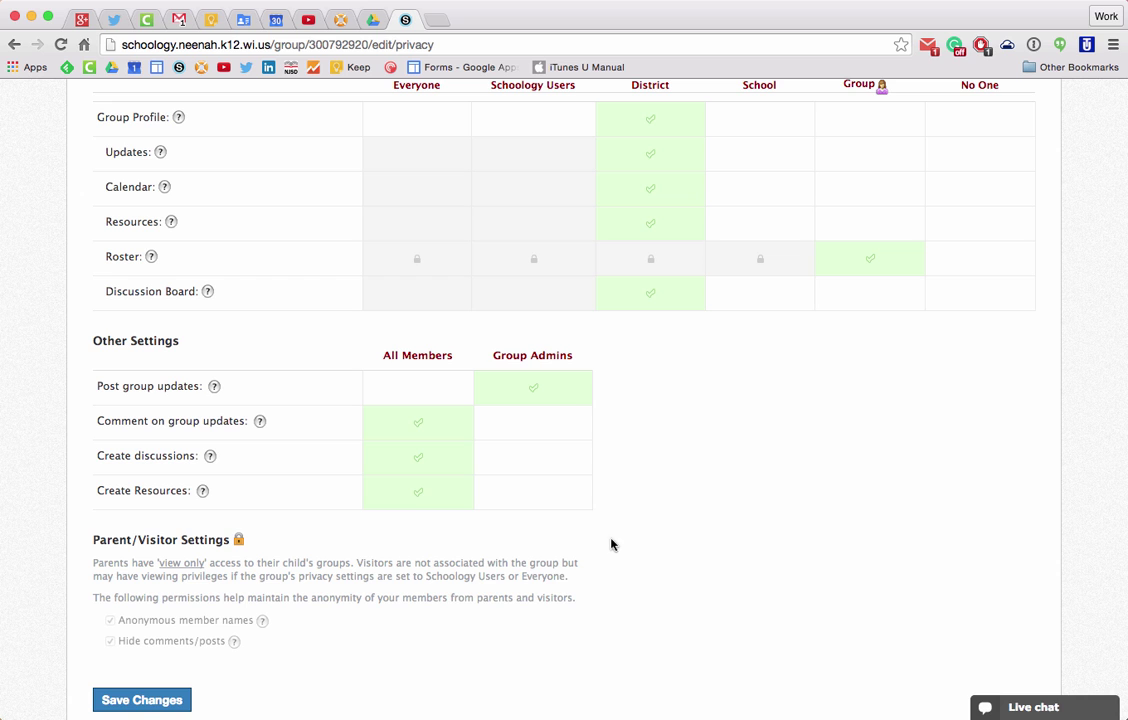
click(139, 700)
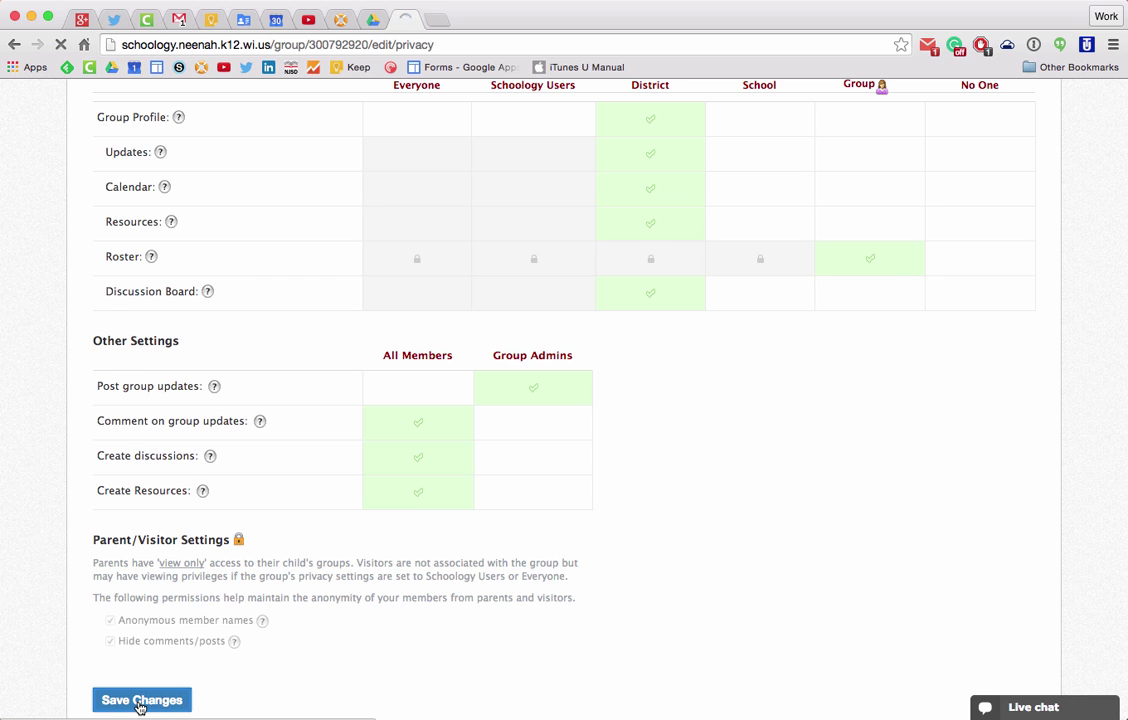